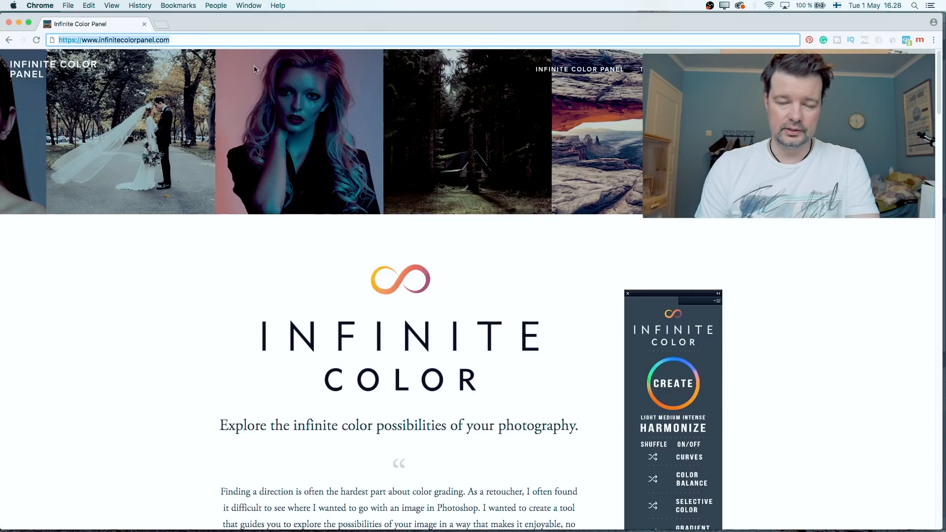
- Look through the Infinite Color Panel website, including the launch sign-up, product description, features, photographer testimonials and community section
scroll(410, 177, down, 7)
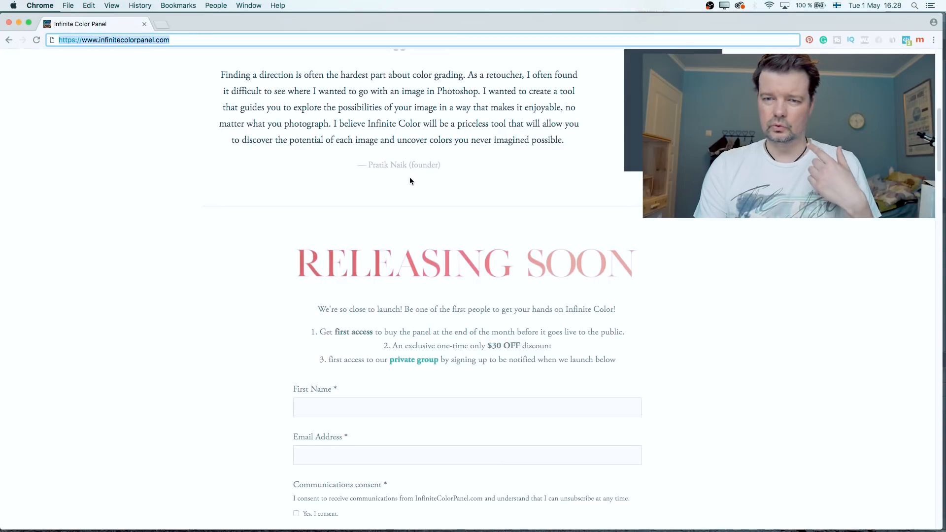
scroll(410, 181, down, 2)
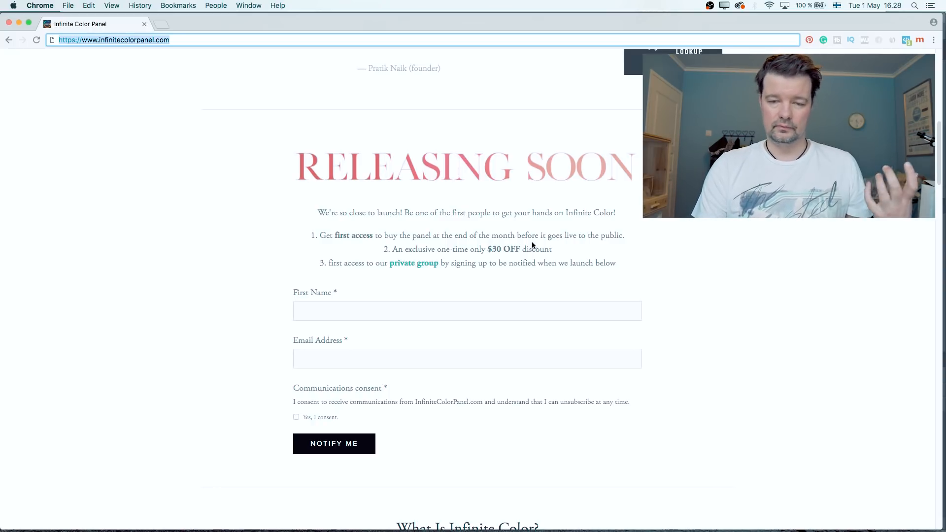
scroll(531, 241, down, 3)
scroll(532, 245, down, 4)
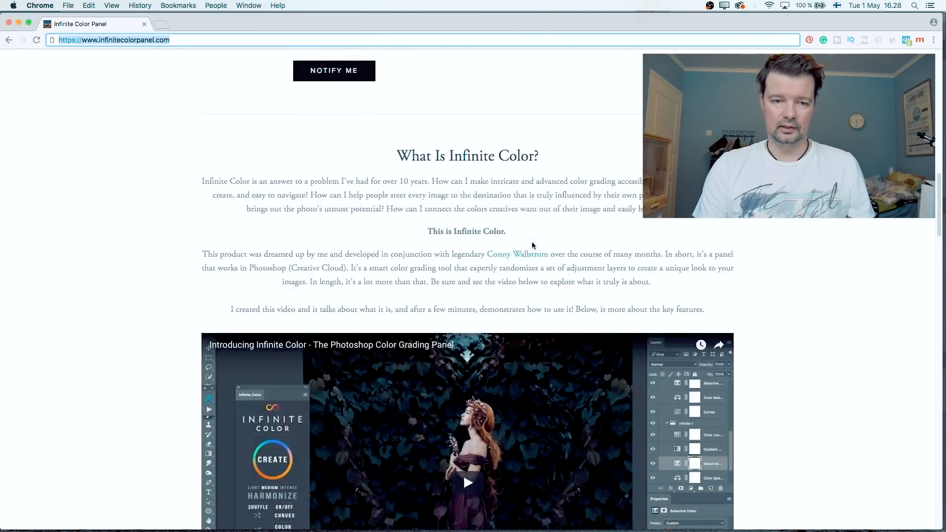
scroll(534, 245, down, 5)
scroll(533, 245, down, 6)
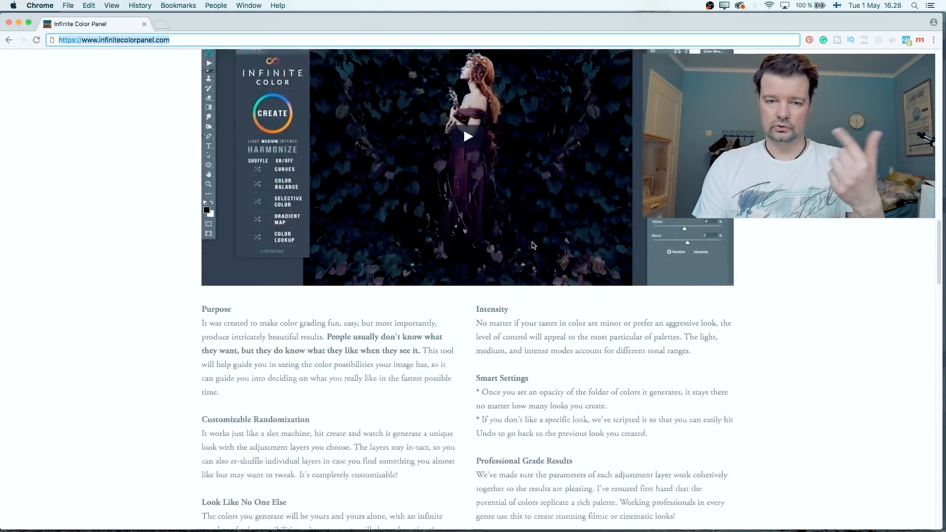
scroll(531, 245, down, 10)
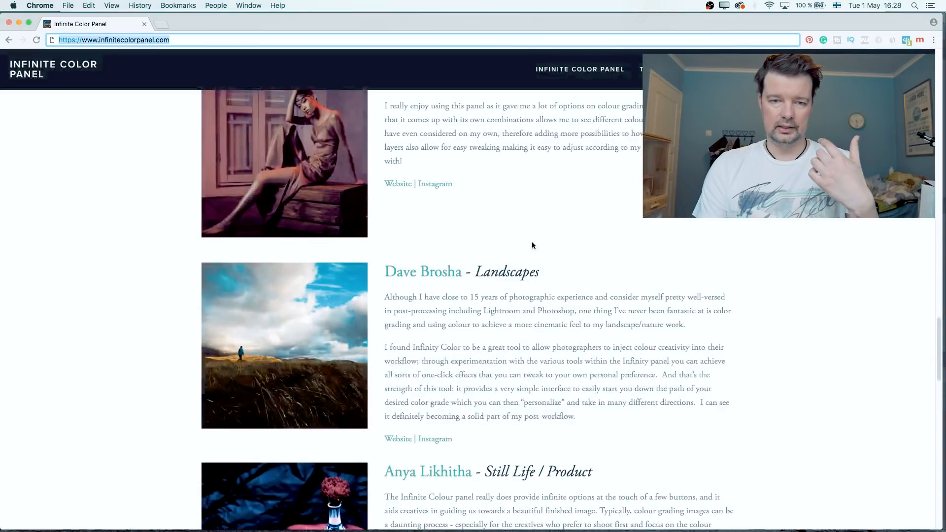
scroll(533, 245, up, 2)
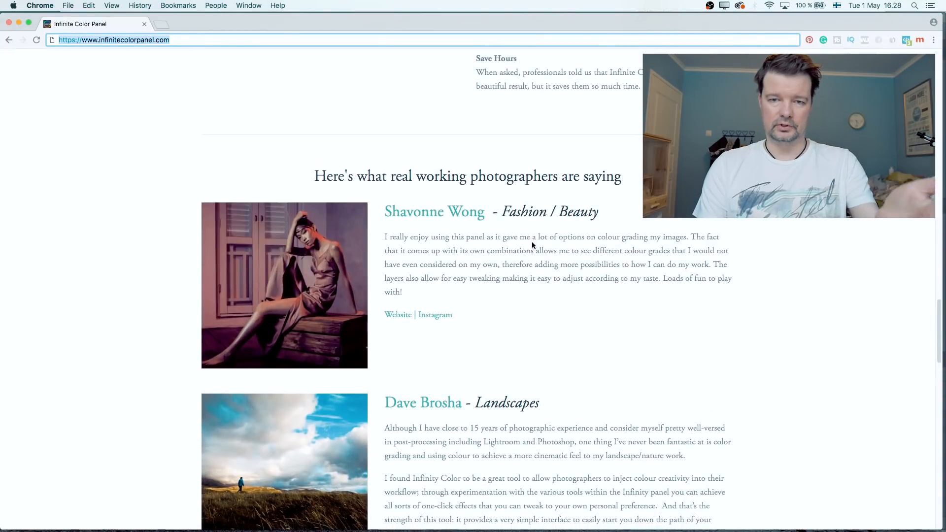
scroll(532, 245, down, 20)
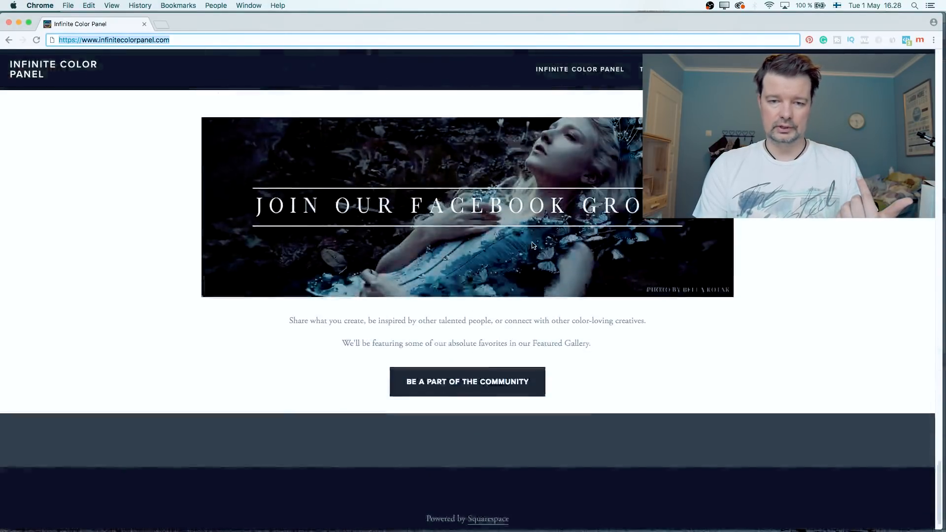
scroll(532, 245, up, 20)
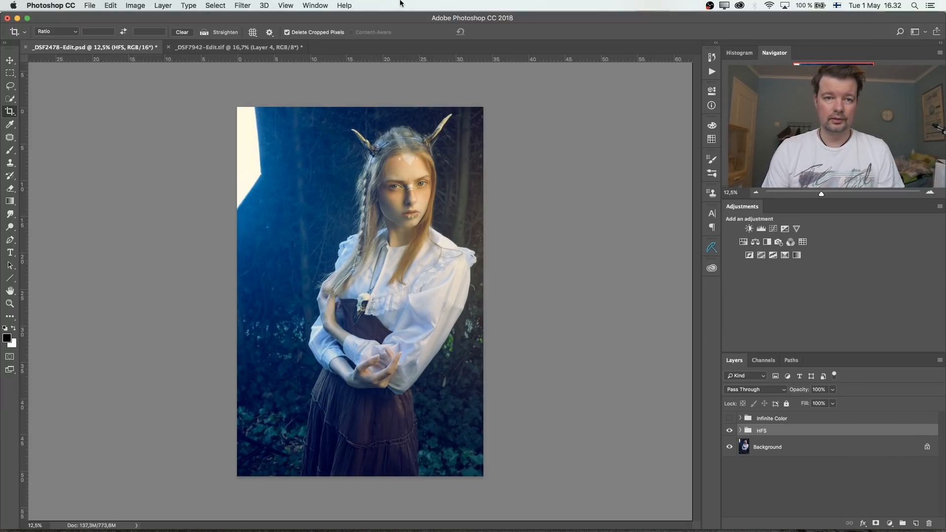
- In Photoshop, open the Infinite Color extension and place its panel beside the portrait, next to the docked panels
click(315, 5)
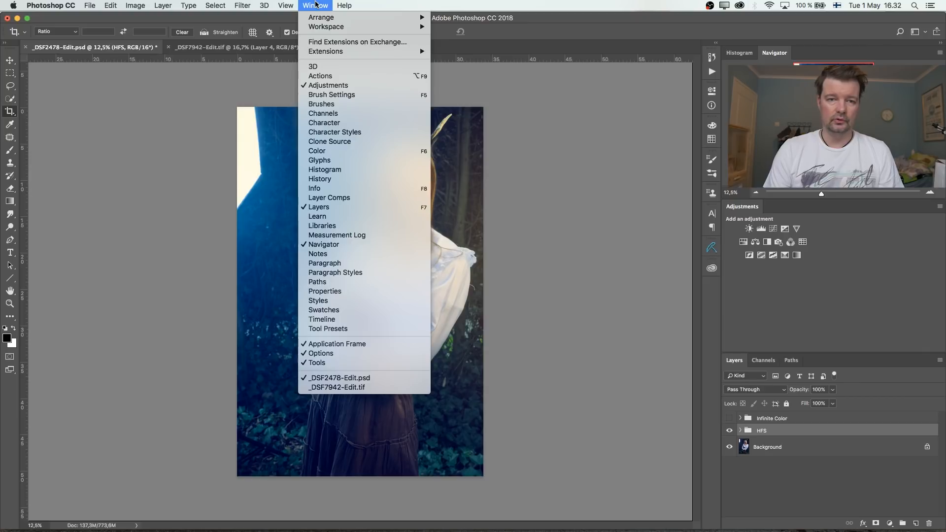
mouse_move(324, 53)
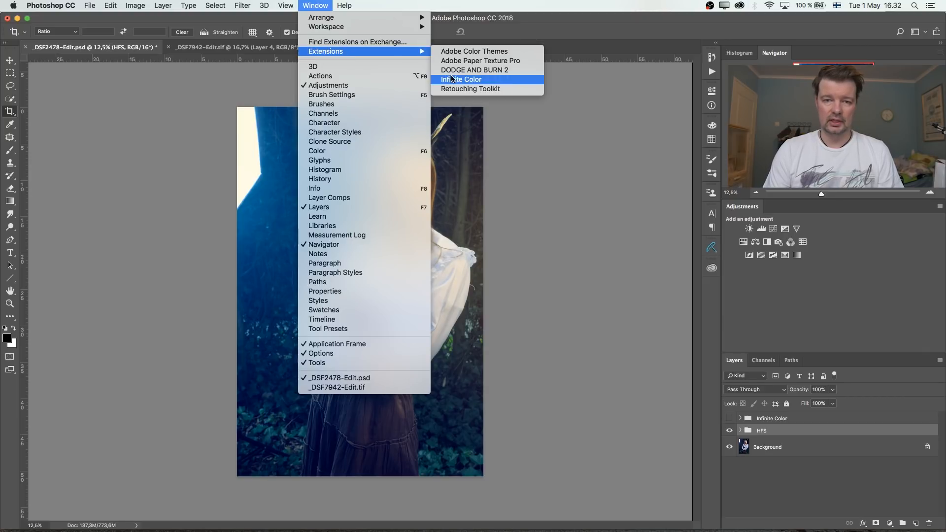
click(467, 83)
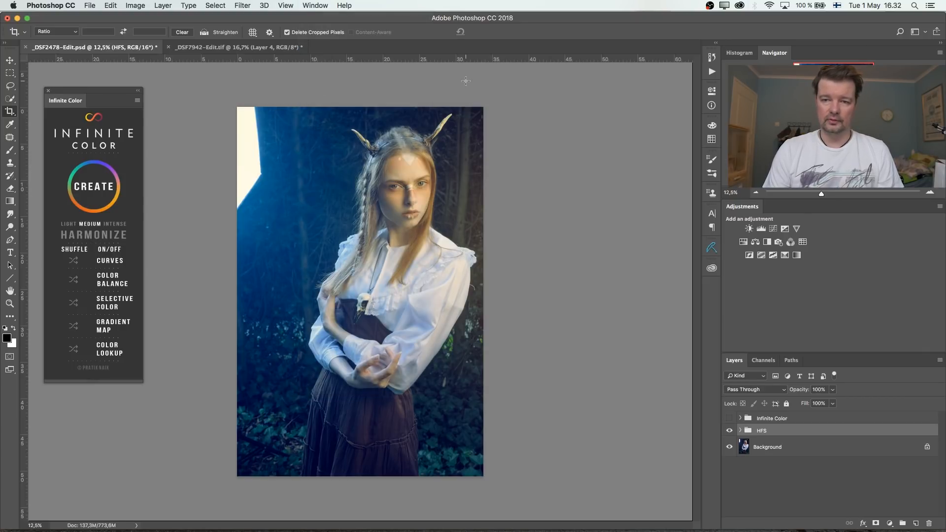
drag(64, 92, 593, 80)
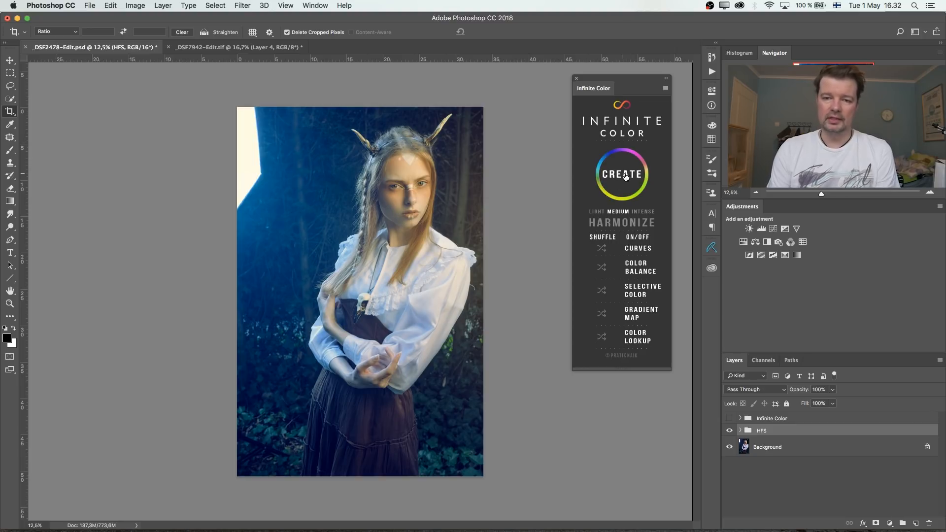
- Delete the hidden Infinite Color layer group above the HFS group
click(795, 421)
key(Delete)
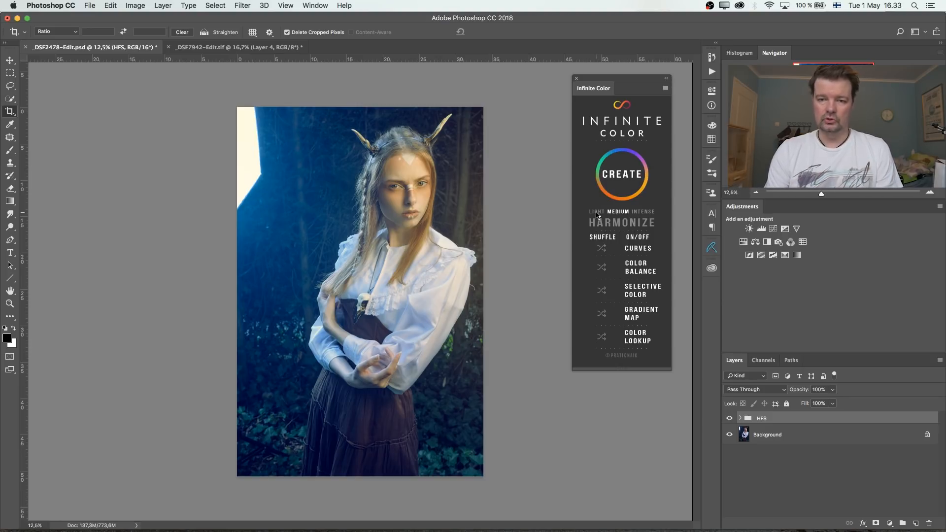
- Try the Light, Medium and Intense settings for the grading intensity and return to Medium
click(597, 214)
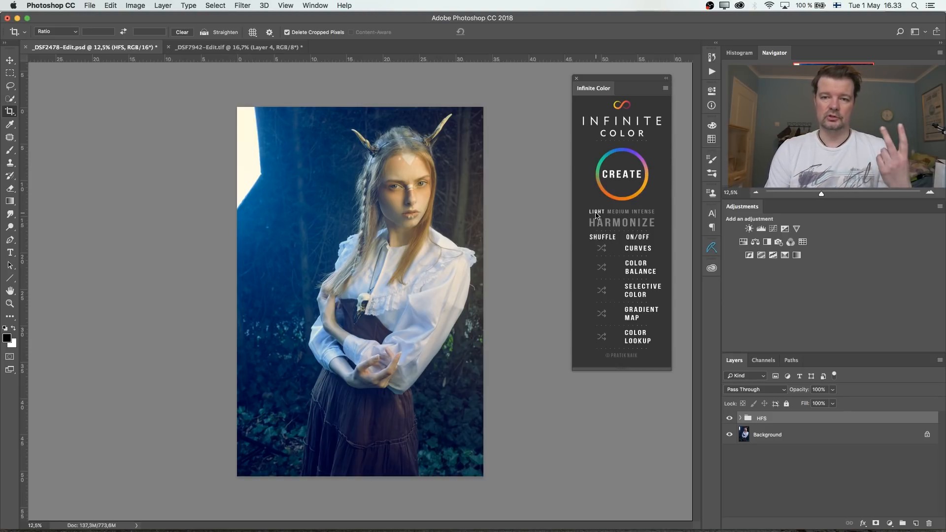
click(627, 214)
click(649, 213)
click(617, 214)
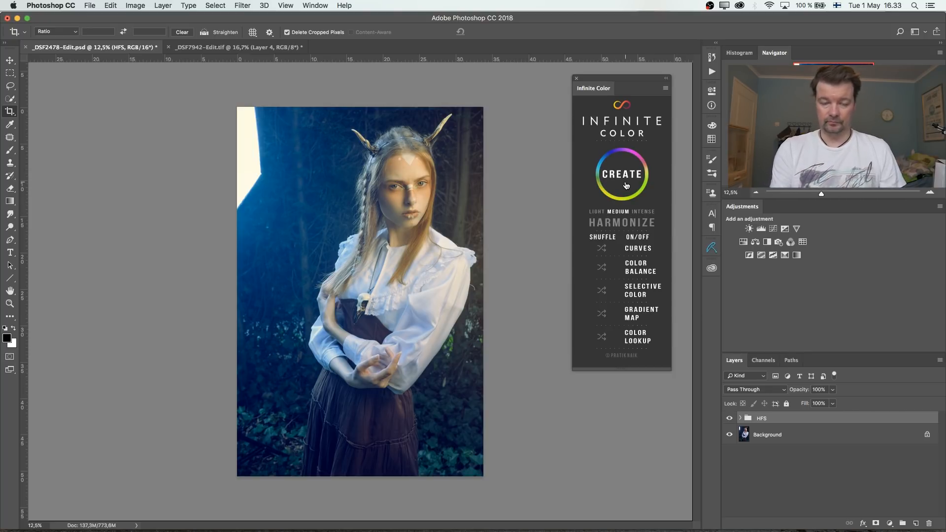
- Compare the portrait with the HFS group hidden and shown
key(z)
drag(354, 255, 397, 254)
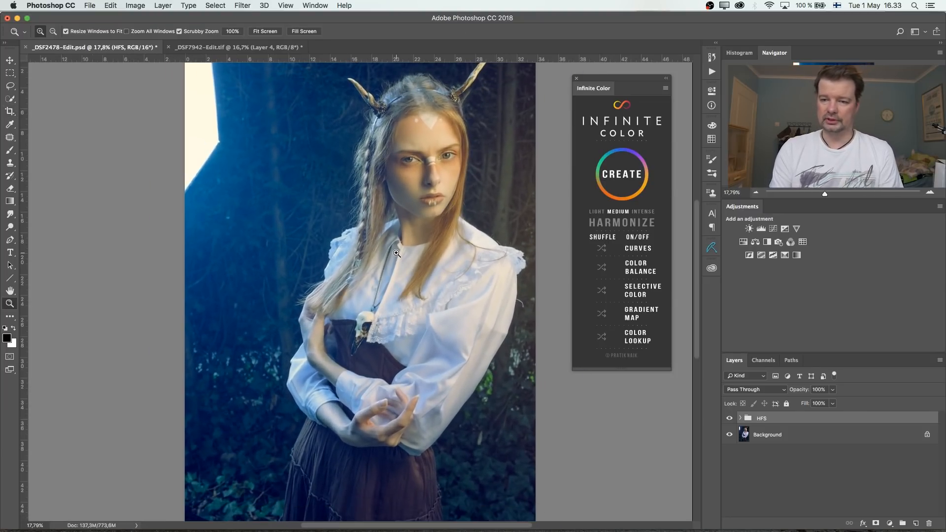
click(729, 418)
click(730, 418)
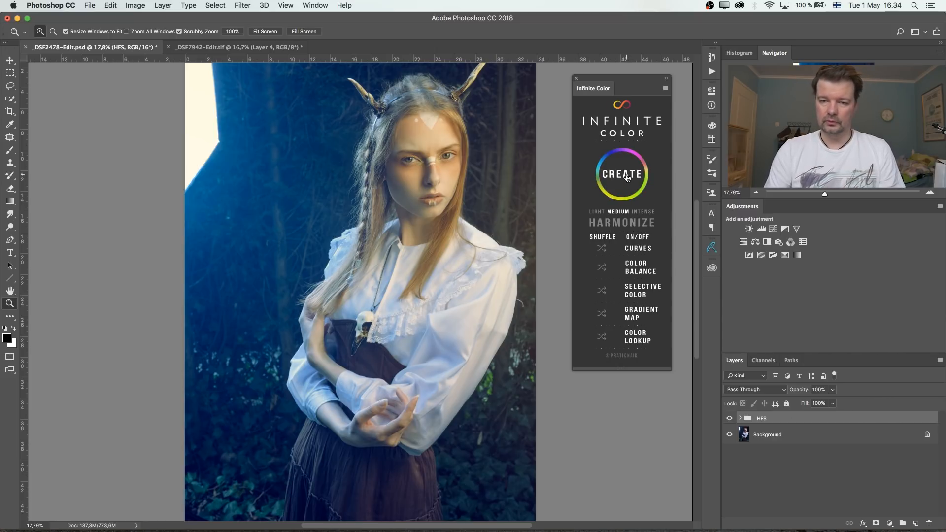
- Create an Infinite Color grade at Medium intensity and regenerate it until the portrait has a purple-blue look with warm hair tones
click(622, 178)
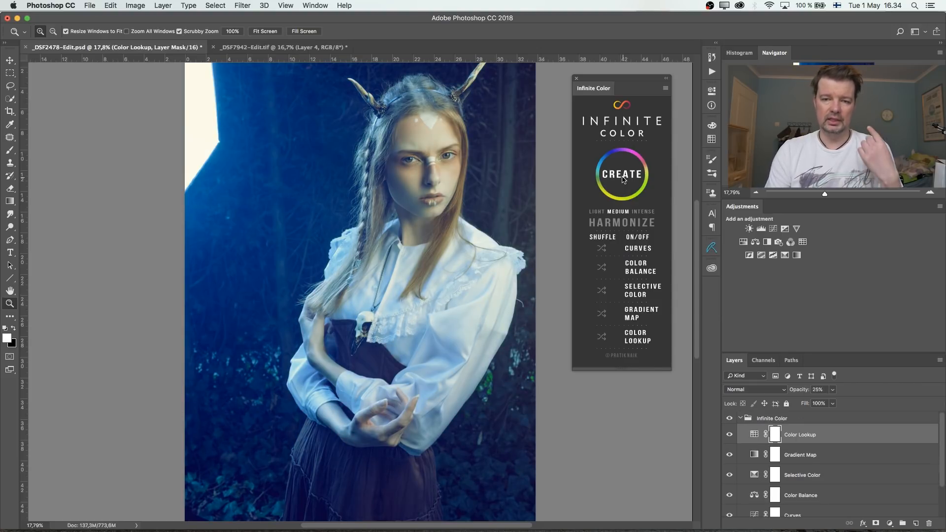
click(622, 175)
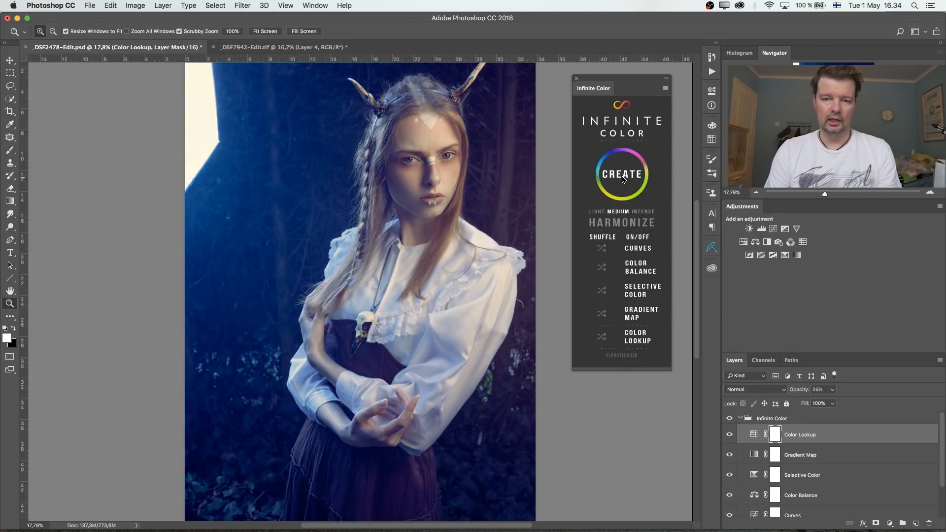
click(622, 175)
click(622, 177)
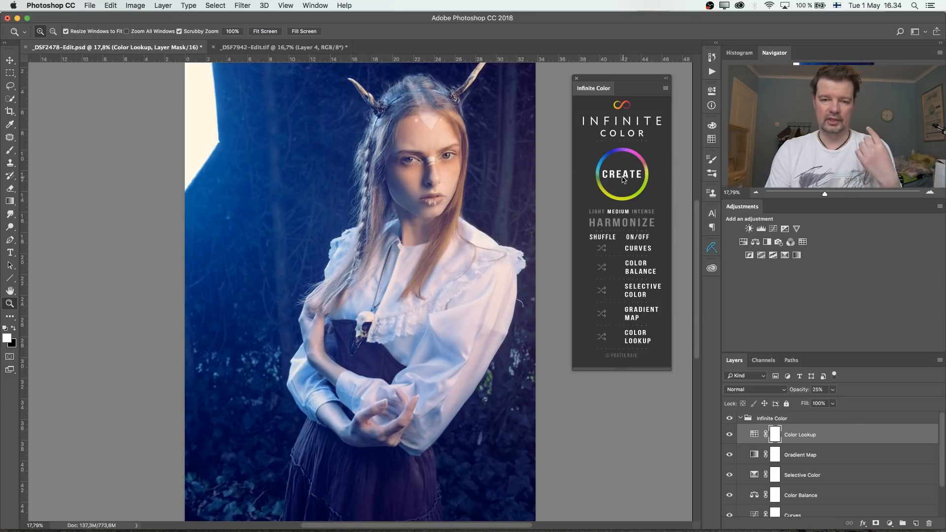
click(623, 177)
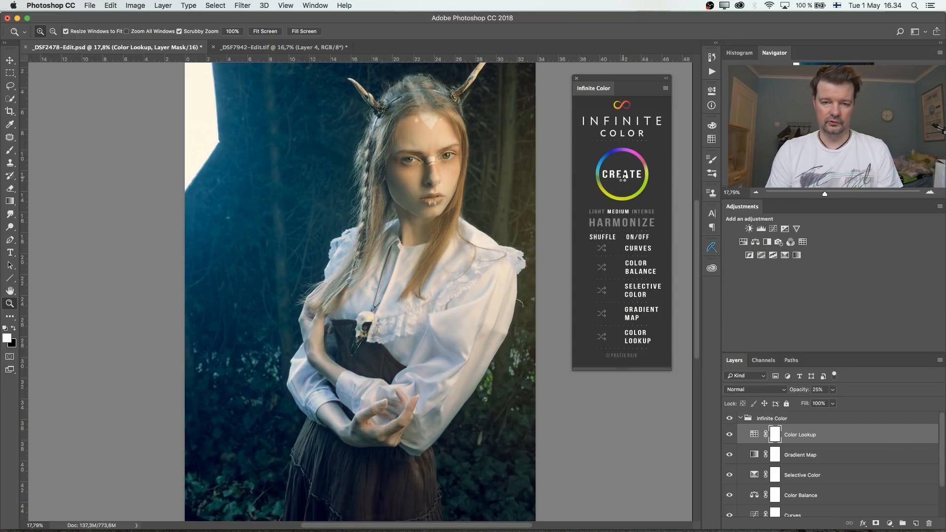
click(623, 176)
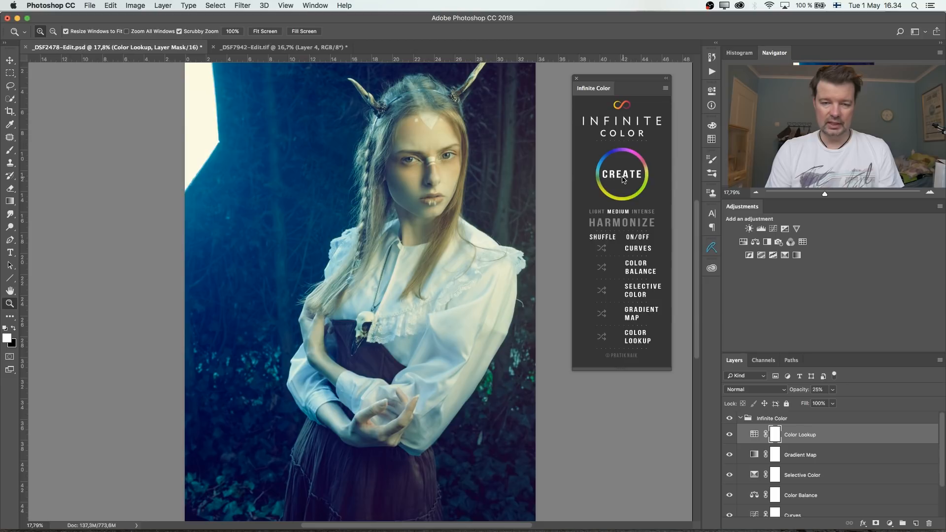
click(622, 177)
click(622, 176)
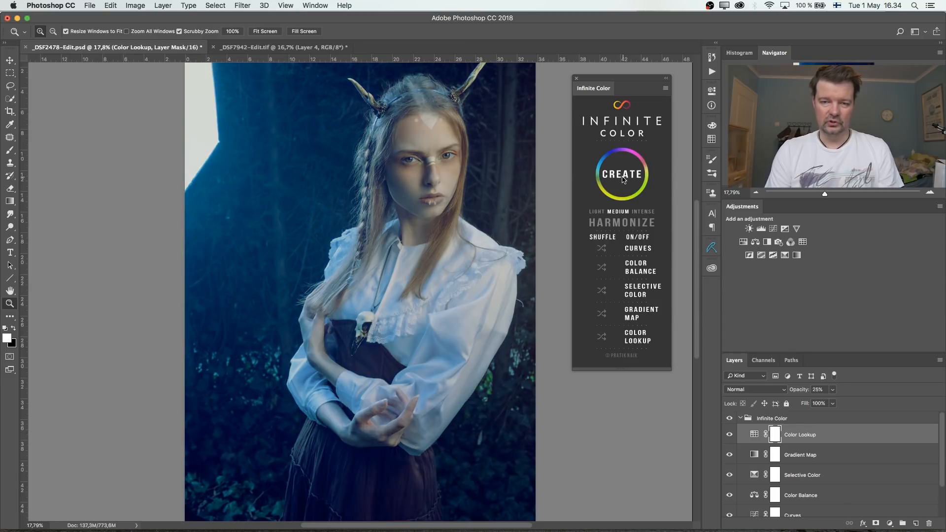
click(623, 177)
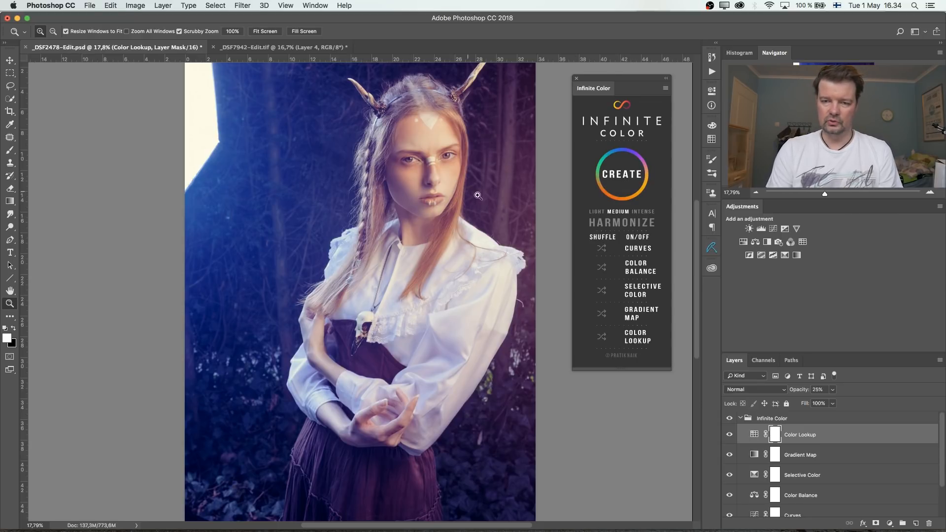
- Compare the portrait with the whole Infinite Color group hidden and shown
click(730, 418)
click(730, 419)
click(730, 418)
click(730, 418)
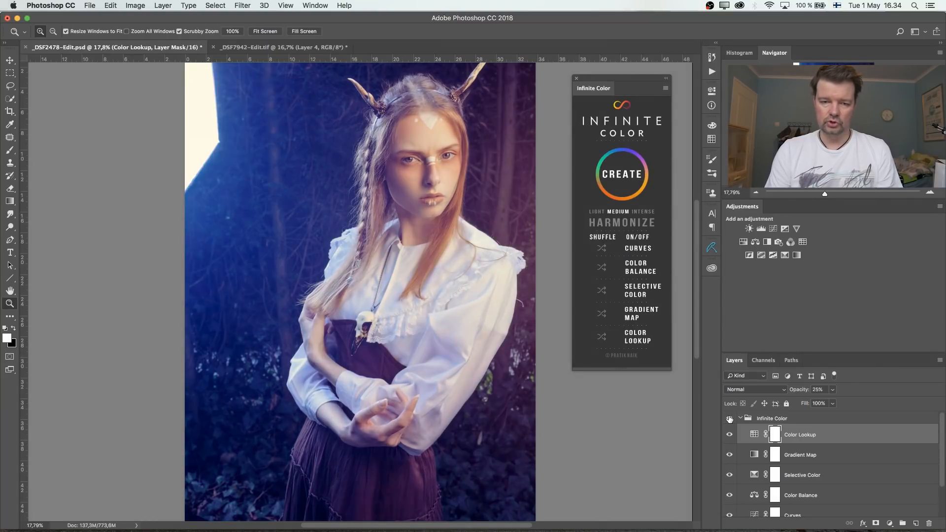
- Review the adjustment layers in the Infinite Color group and inspect the colours of the Gradient Map
scroll(827, 445, down, 1)
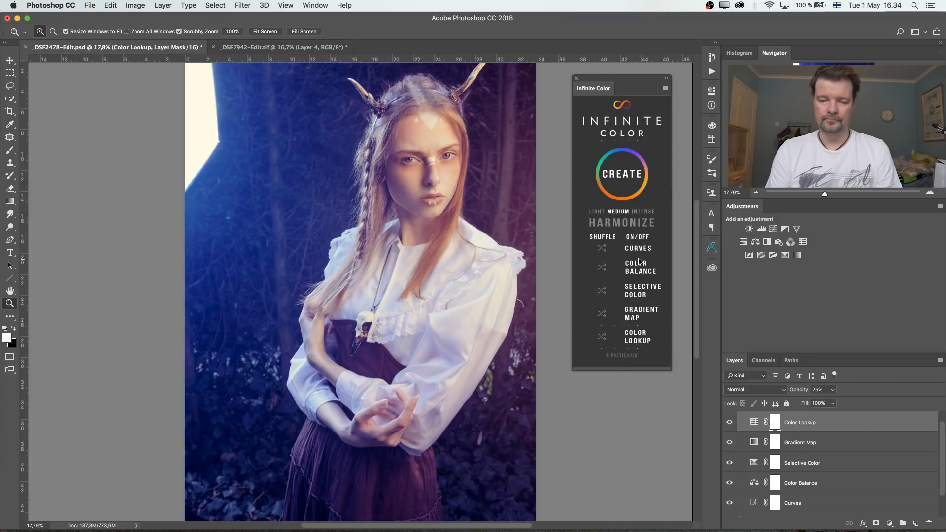
scroll(805, 452, up, 1)
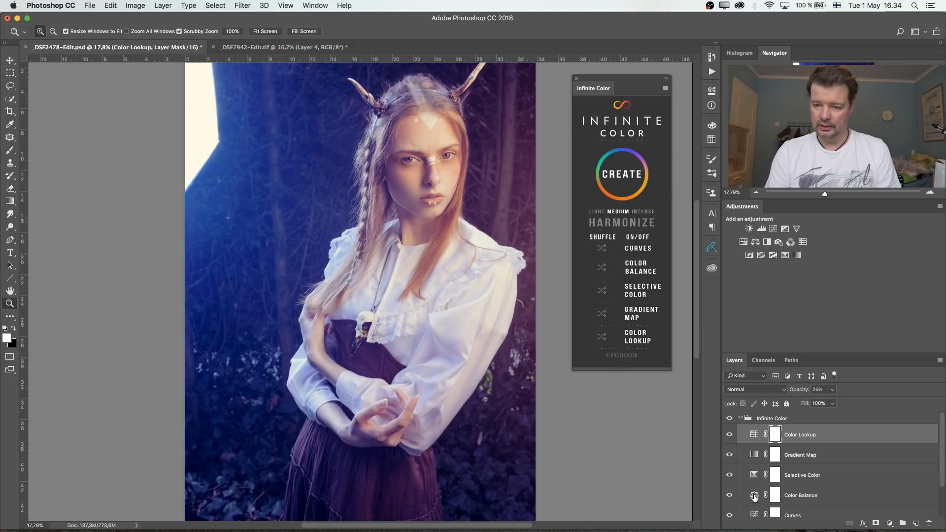
double_click(754, 455)
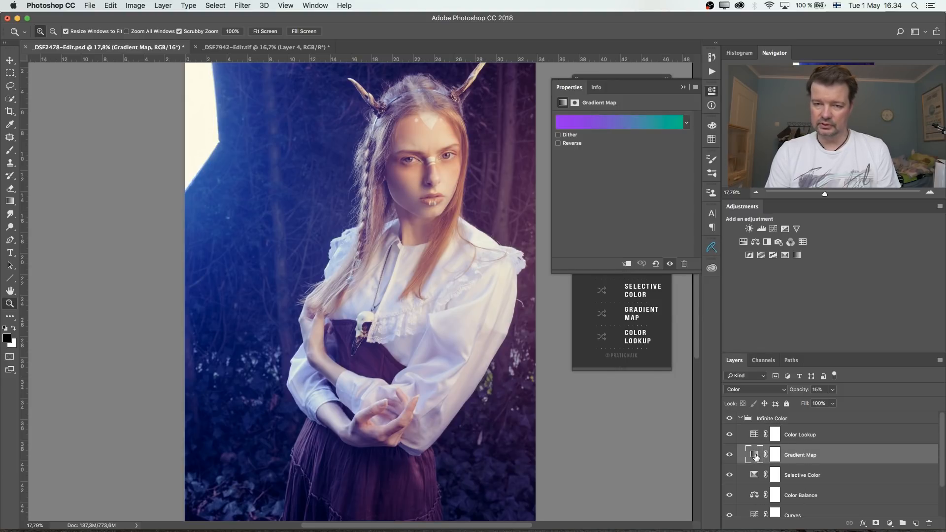
click(683, 87)
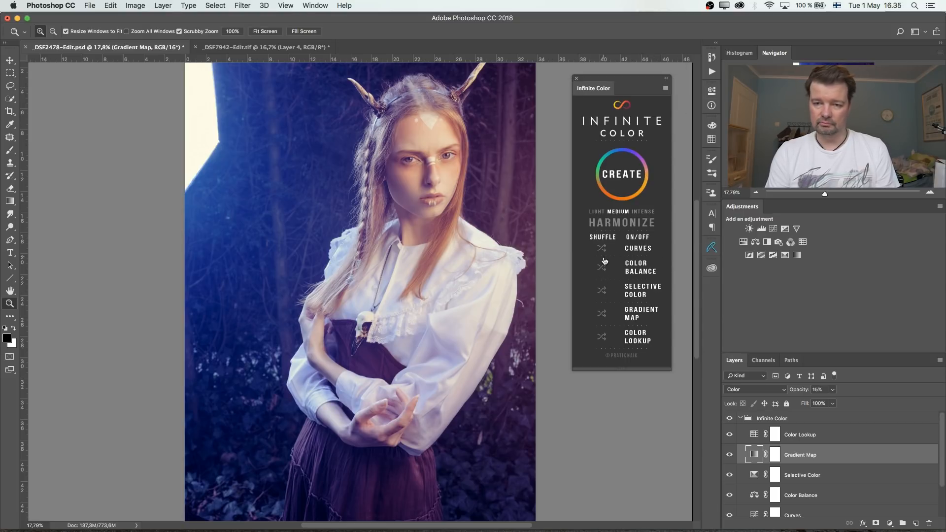
- Shuffle only the Gradient Map adjustment to get a different gradient, and inspect its new colours
click(602, 316)
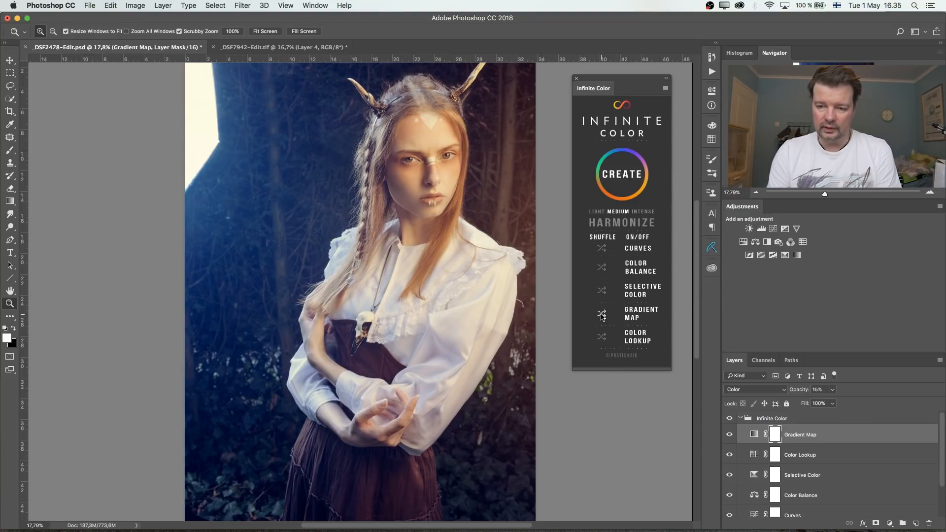
double_click(754, 435)
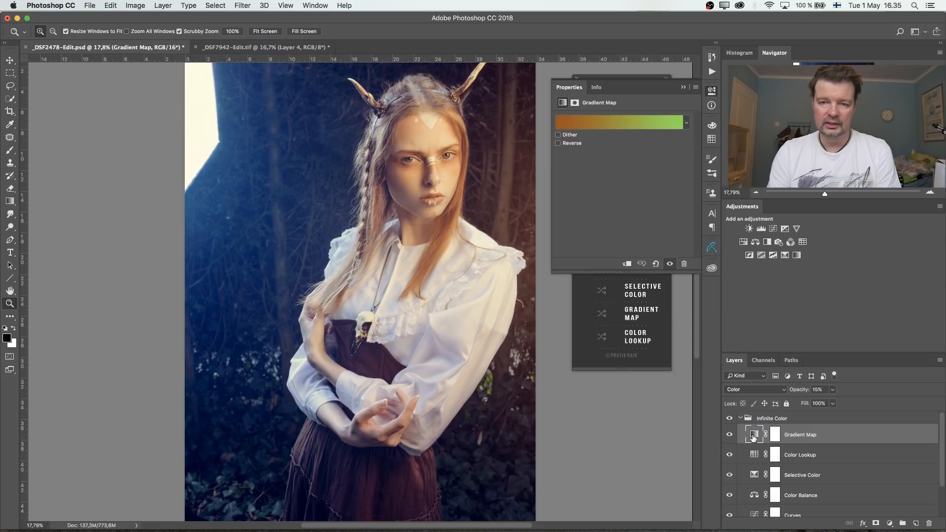
click(686, 91)
click(685, 90)
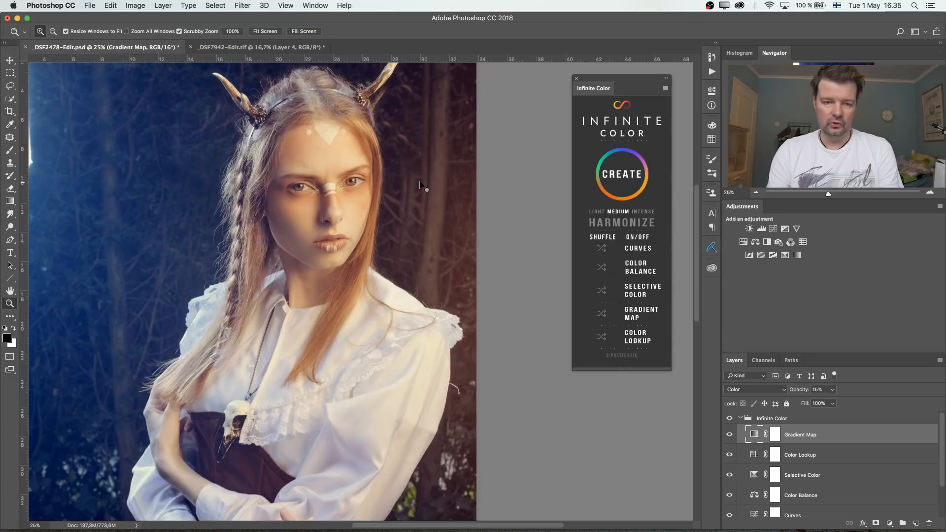
- View the whole portrait and check the individual effect of the Color Balance, Color Lookup and Gradient Map layers by toggling their visibility
key(super+minus)
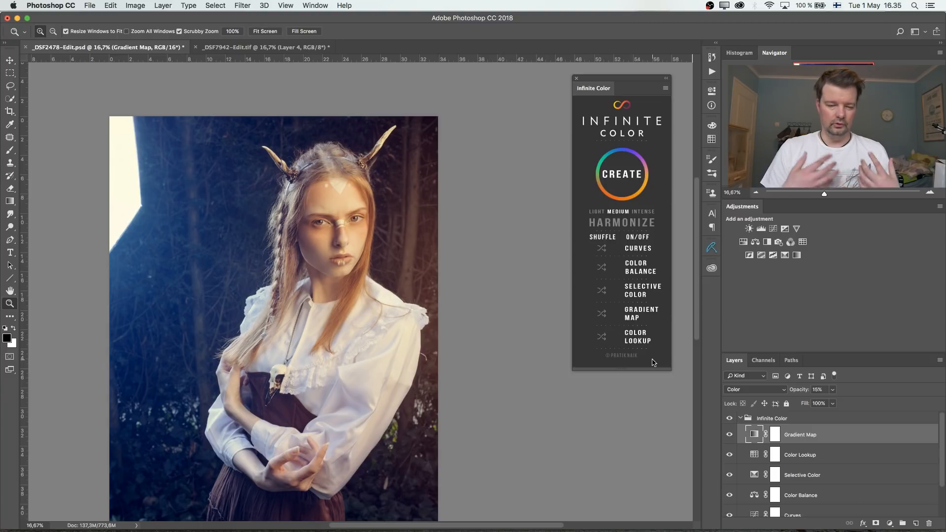
drag(344, 350, 410, 308)
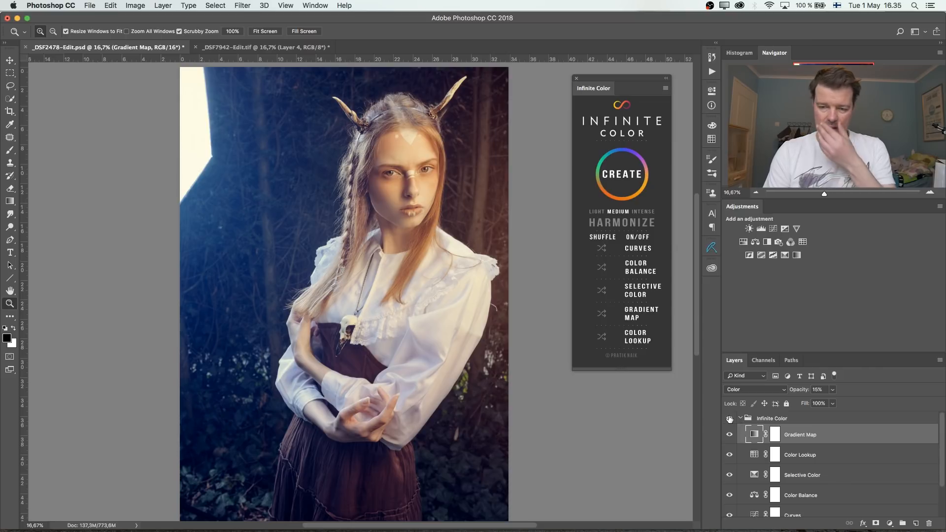
scroll(812, 462, down, 2)
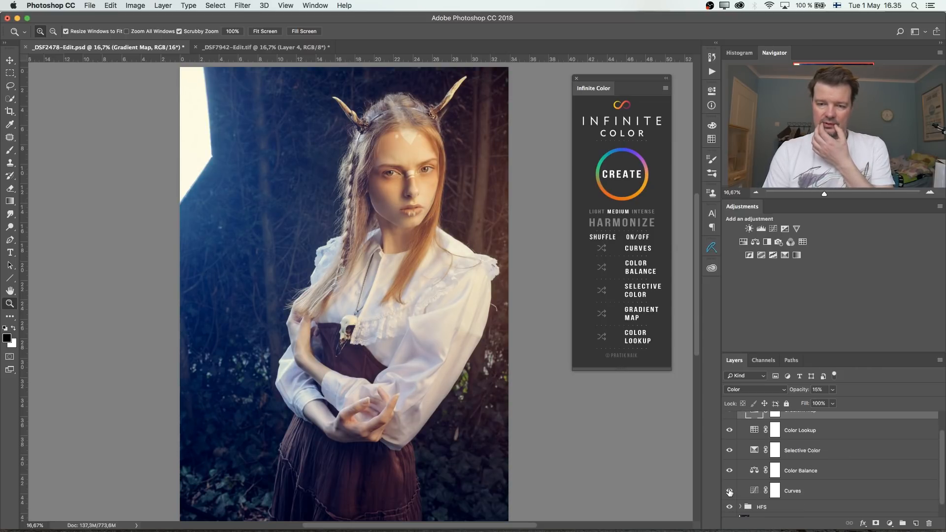
click(730, 471)
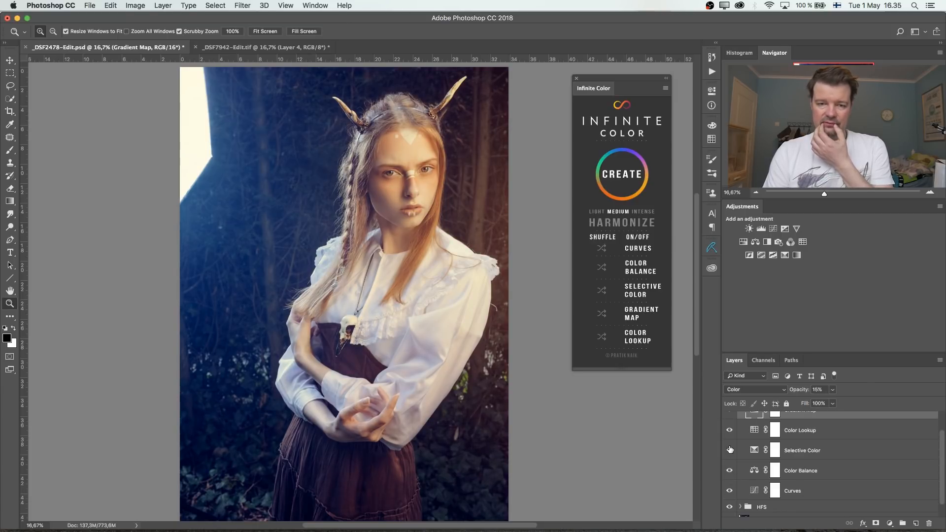
click(730, 431)
click(730, 430)
scroll(731, 432, up, 2)
right_click(742, 435)
click(742, 435)
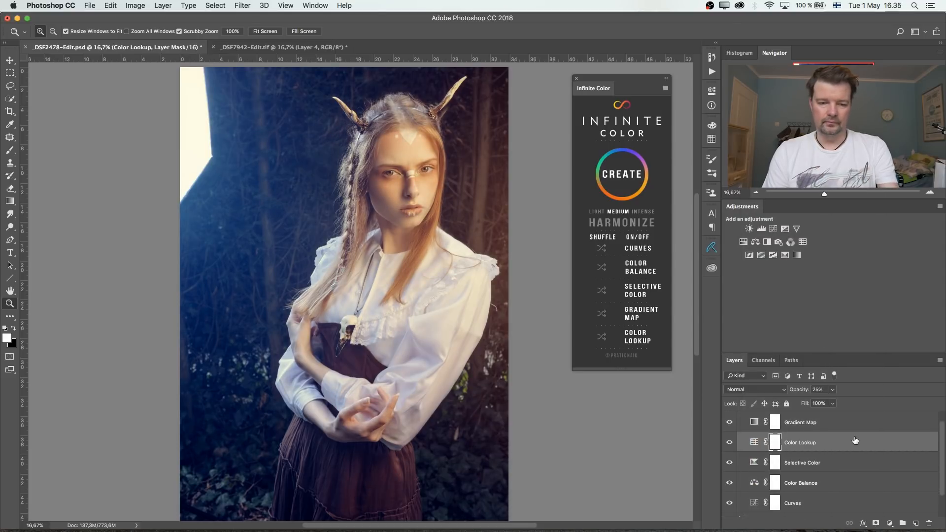
click(730, 422)
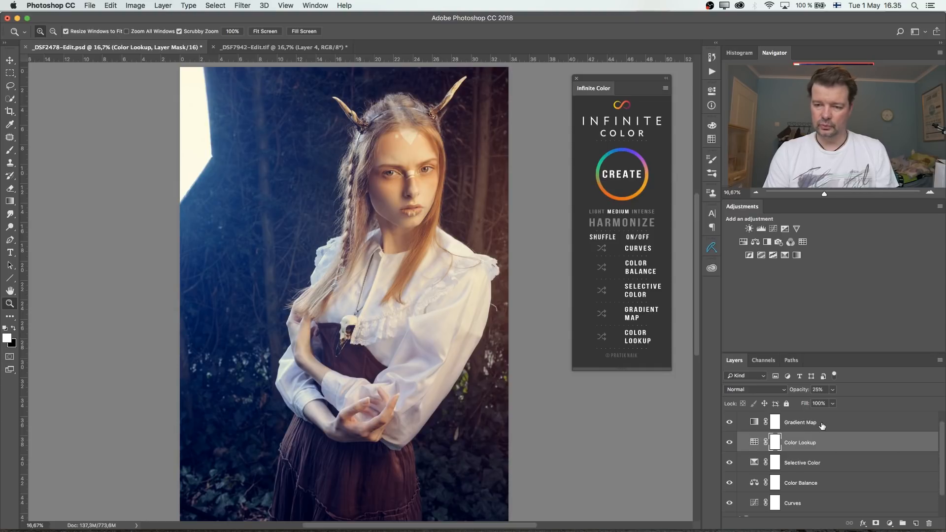
- Go through the Infinite Color group and its adjustment layers one by one, from Gradient Map down to Color Balance
scroll(823, 426, up, 1)
click(798, 420)
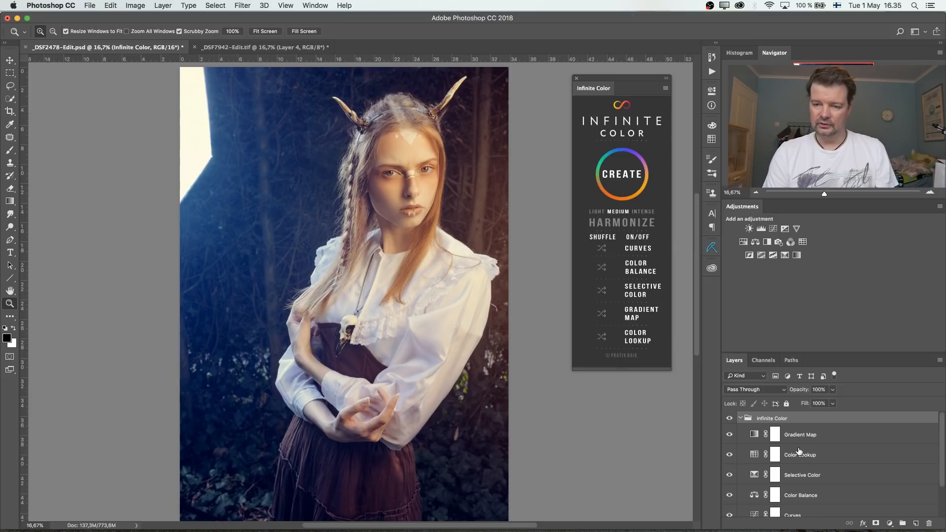
click(806, 441)
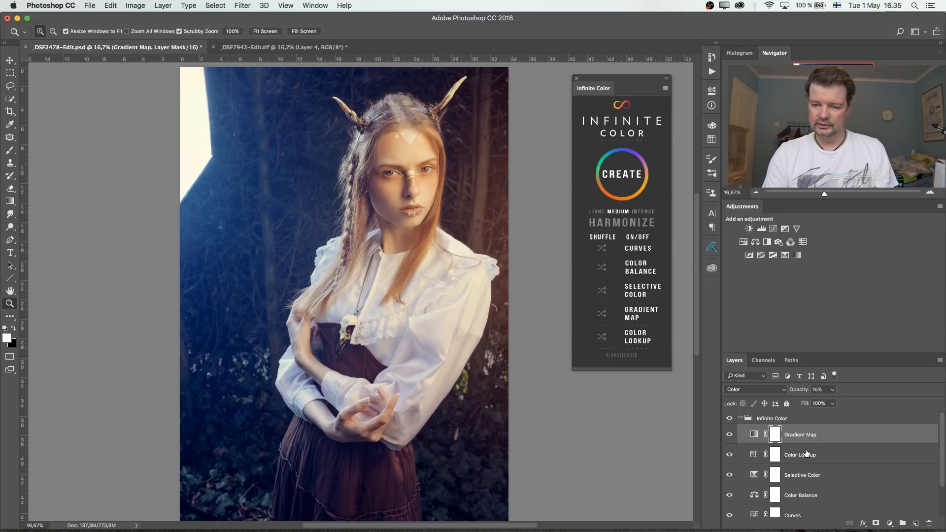
click(808, 455)
click(806, 477)
scroll(805, 478, down, 2)
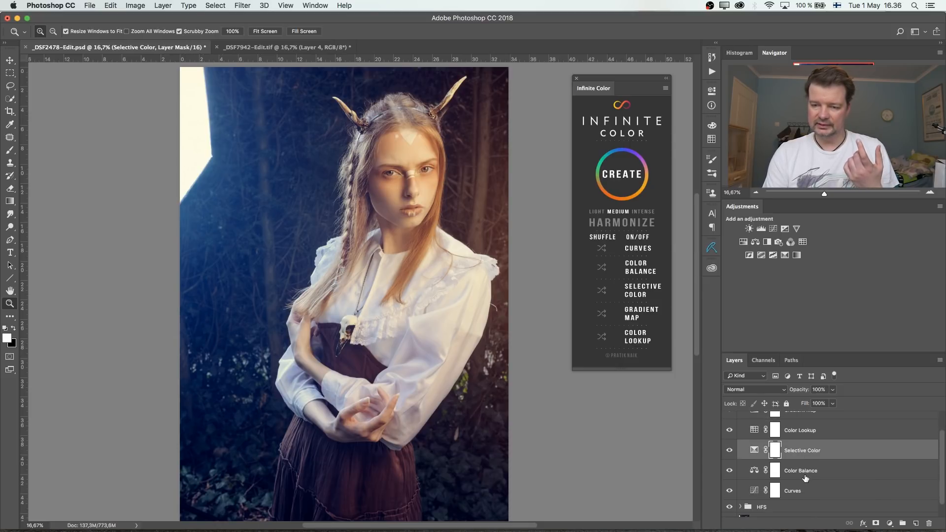
click(805, 474)
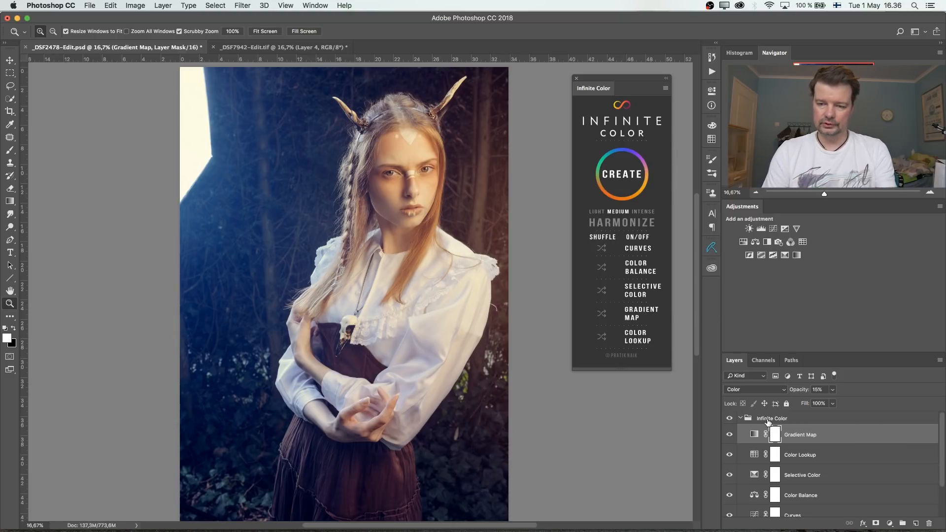
- Rename the Infinite Color group as IC1
double_click(769, 419)
text(IC1)
key(Return)
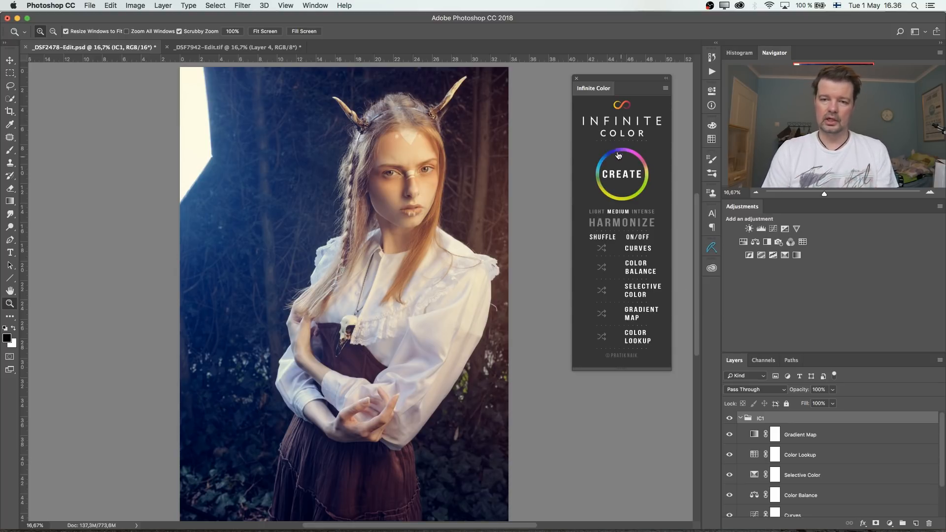
- Create a second Infinite Color grade above IC1 at Medium intensity and regenerate it until the portrait has a teal-blue look with warm brown tones
click(625, 180)
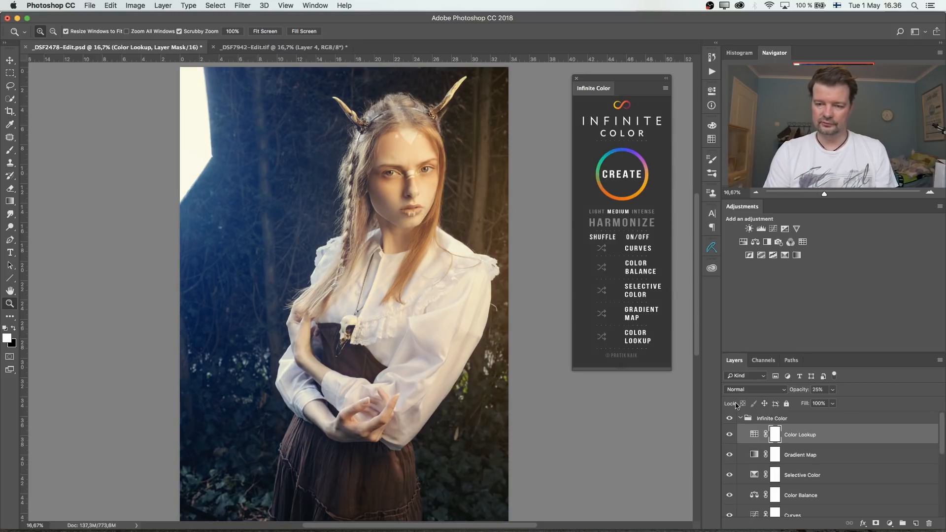
click(624, 177)
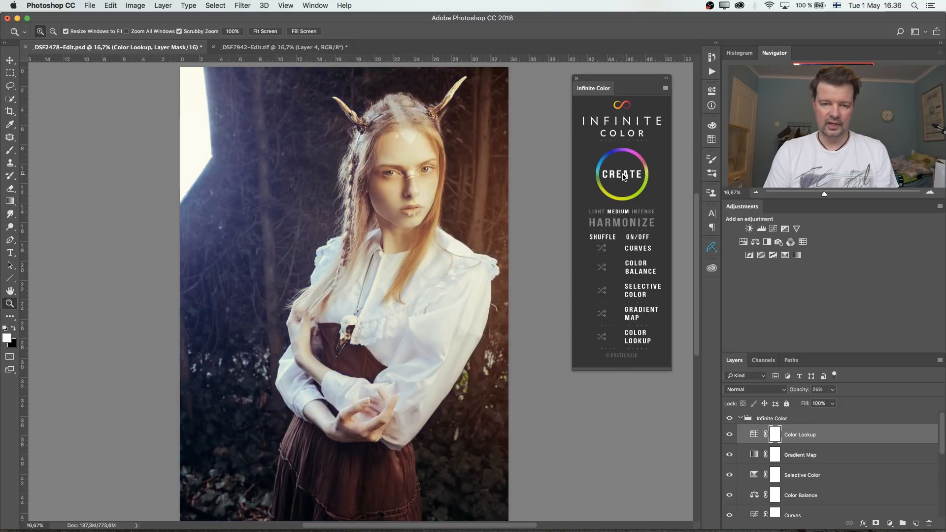
click(623, 176)
click(624, 176)
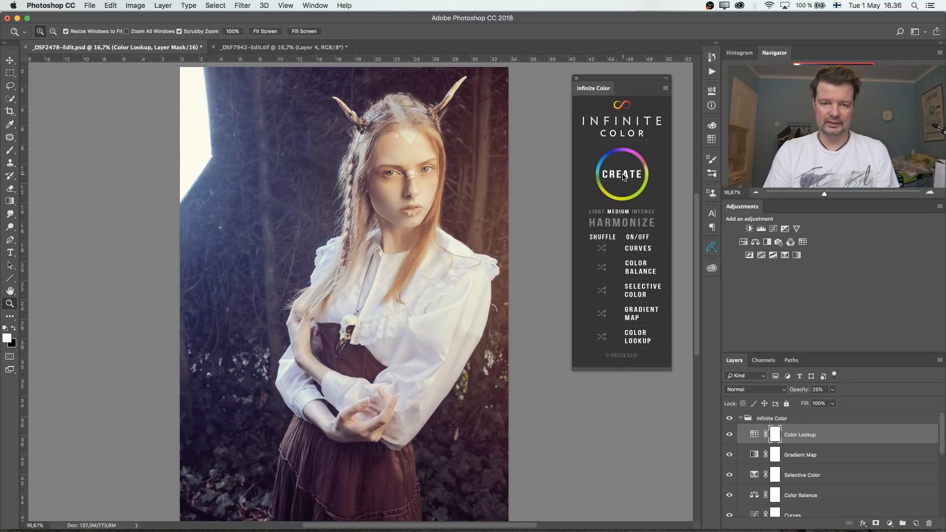
click(623, 176)
click(624, 177)
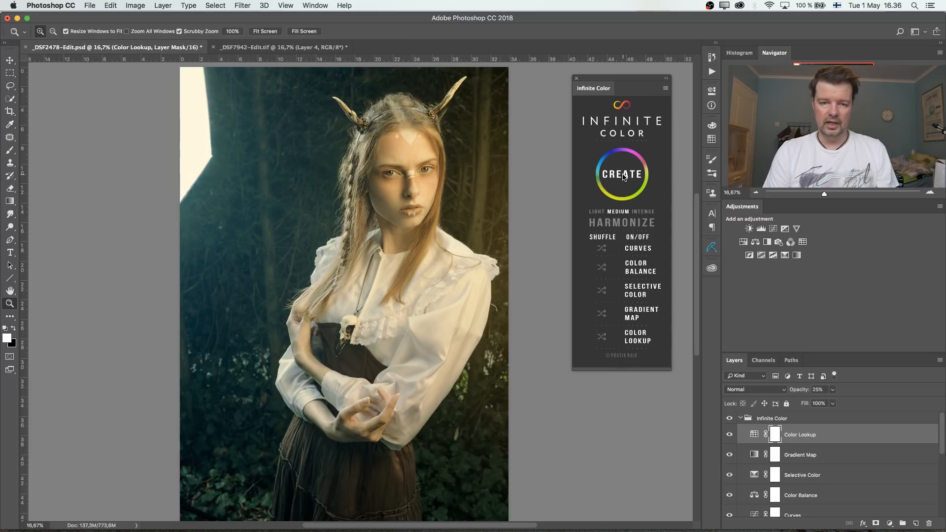
click(624, 177)
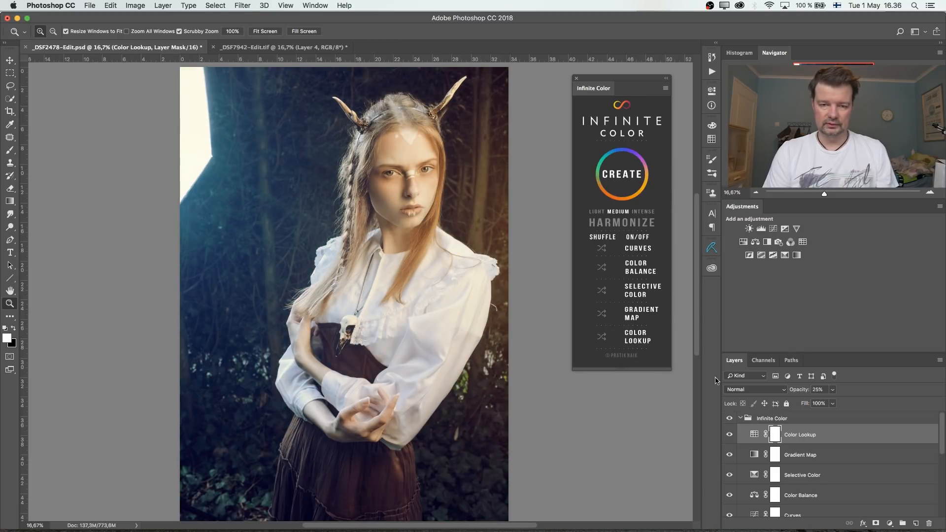
click(624, 174)
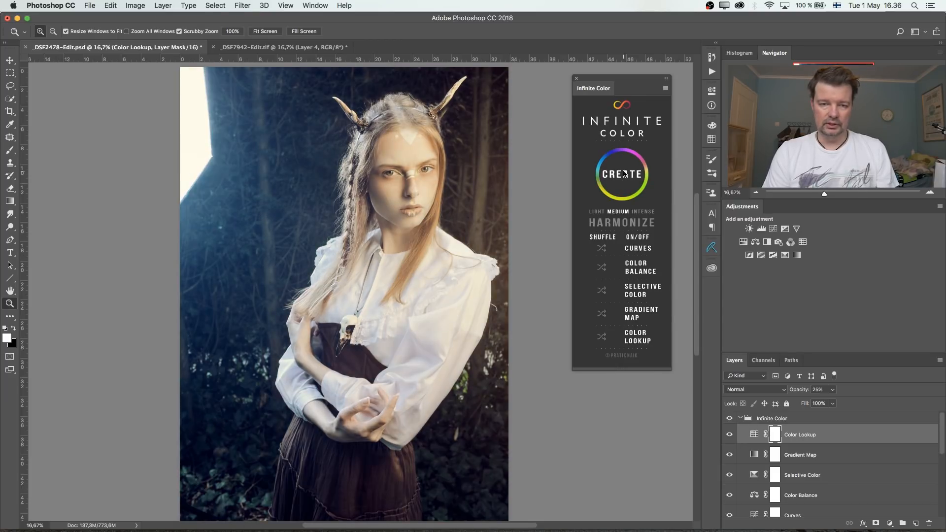
click(624, 174)
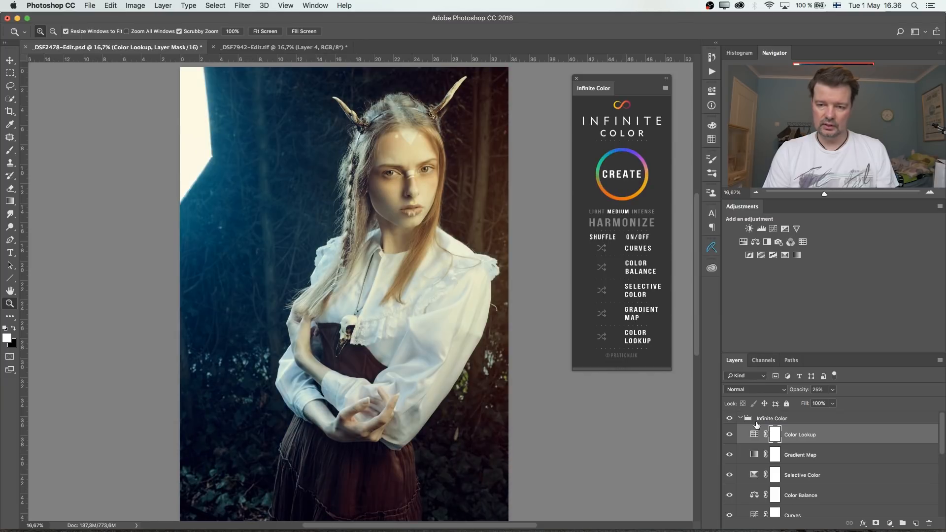
- Reduce the new Infinite Color group's opacity to 50% and compare the portrait with the group hidden and shown
click(730, 419)
click(730, 419)
click(793, 424)
click(833, 390)
drag(833, 401, 809, 403)
click(730, 418)
click(730, 418)
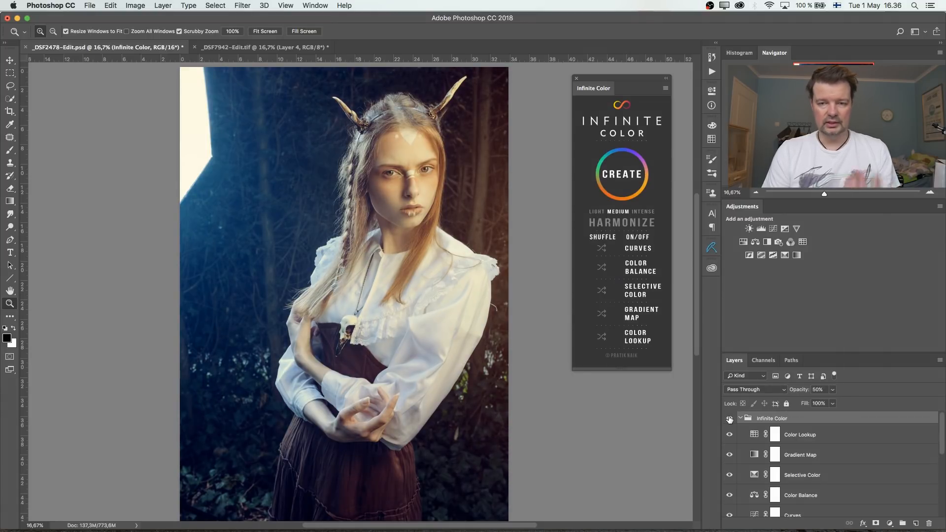
- Rename the second Infinite Color group as IC2
double_click(772, 418)
key(BackSpace)
text(IC2)
key(Return)
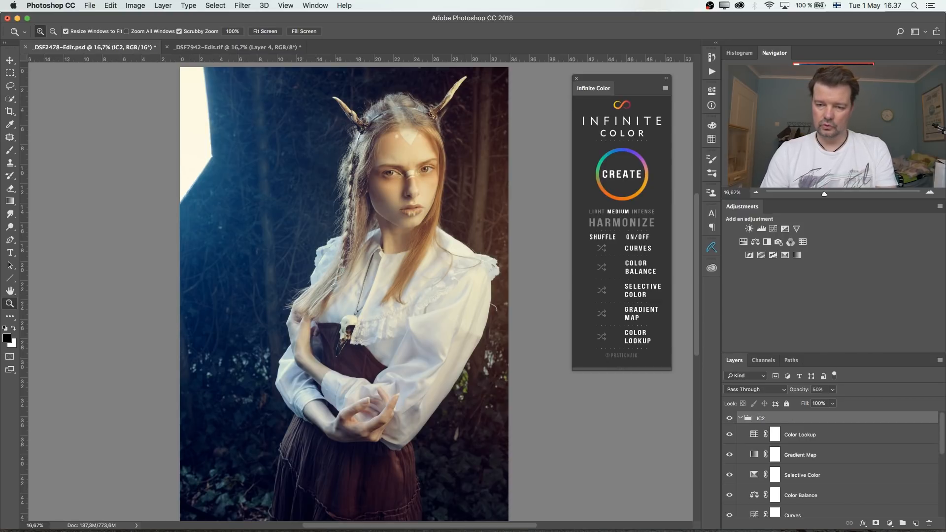
- Collapse the IC1 and IC2 groups and combine both into one new group
click(740, 418)
shift+click(742, 432)
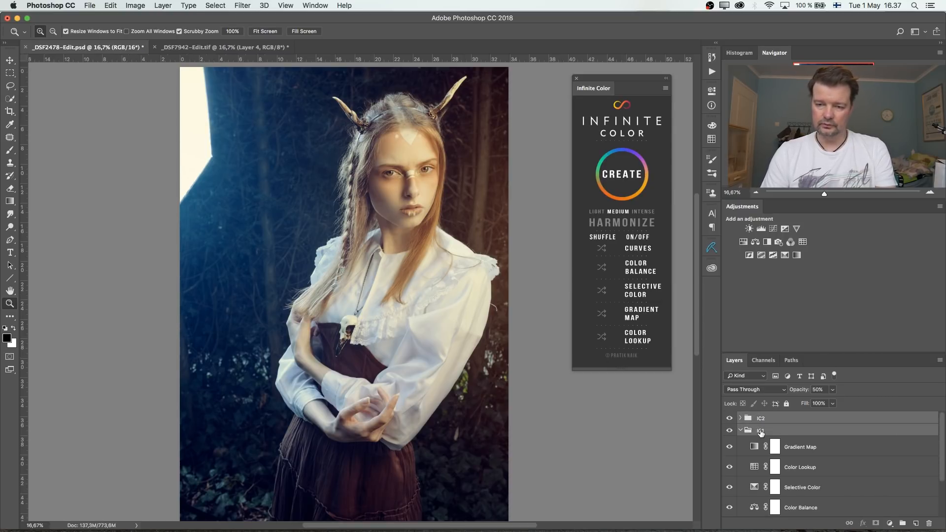
click(739, 432)
shift+click(759, 418)
key(super+g)
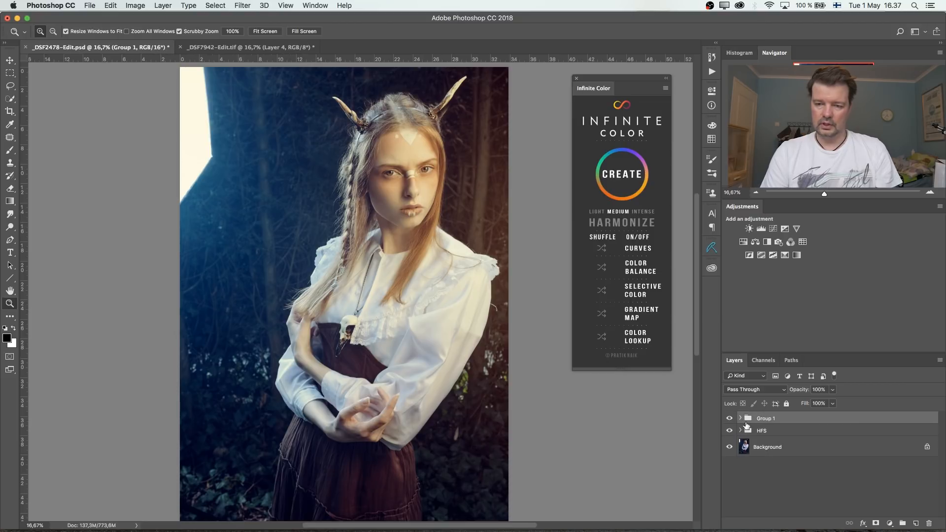
- Compare the portrait with the combined Group 1 and the HFS group hidden and shown
click(730, 419)
click(730, 430)
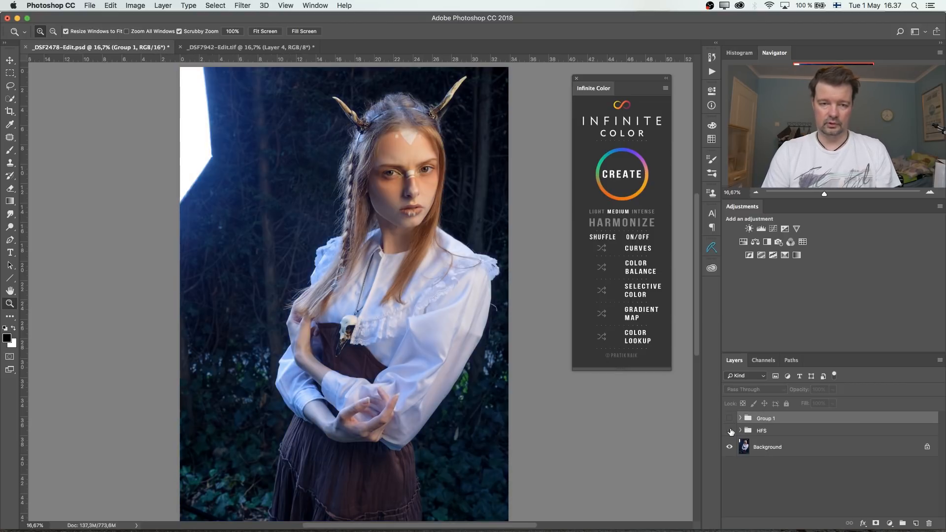
click(730, 432)
click(730, 418)
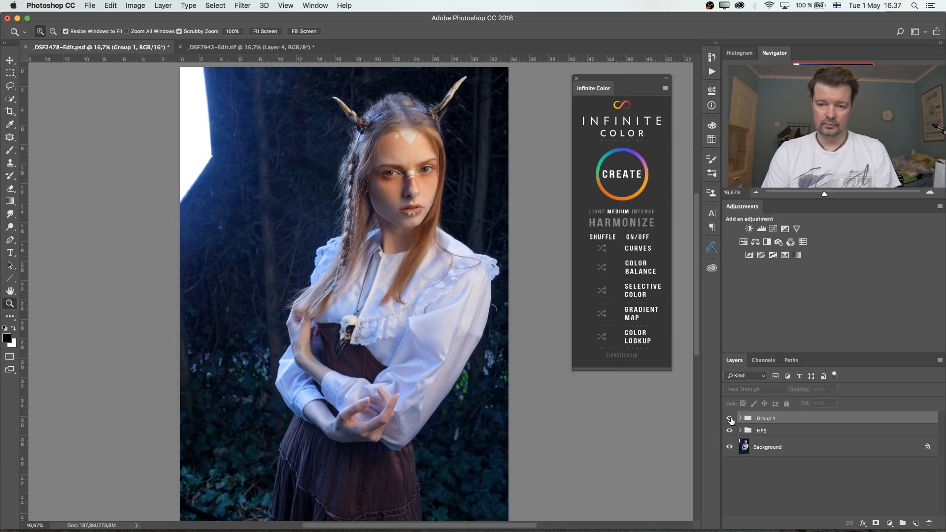
click(730, 419)
click(730, 419)
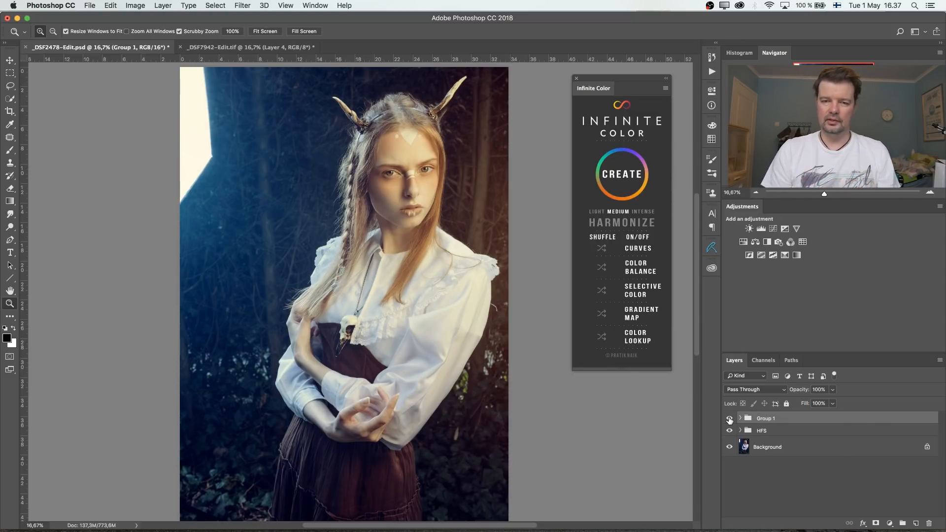
click(729, 419)
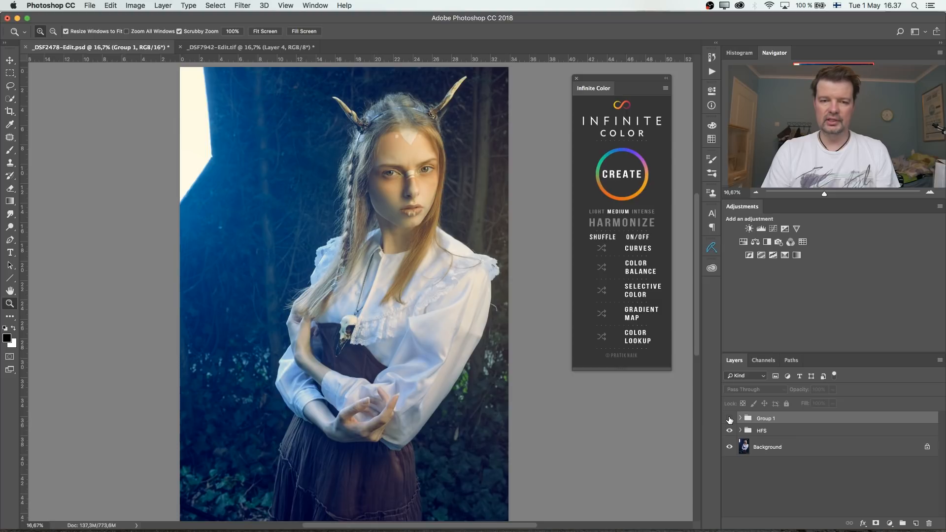
click(729, 418)
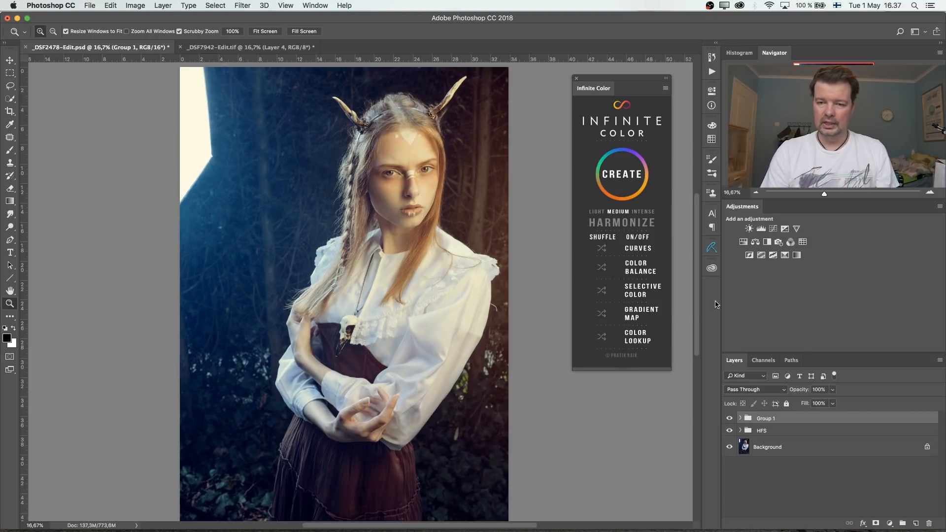
- Display the COLOR LIBRARIES library and rename the combined Group 1 as INFINITE 1
click(713, 269)
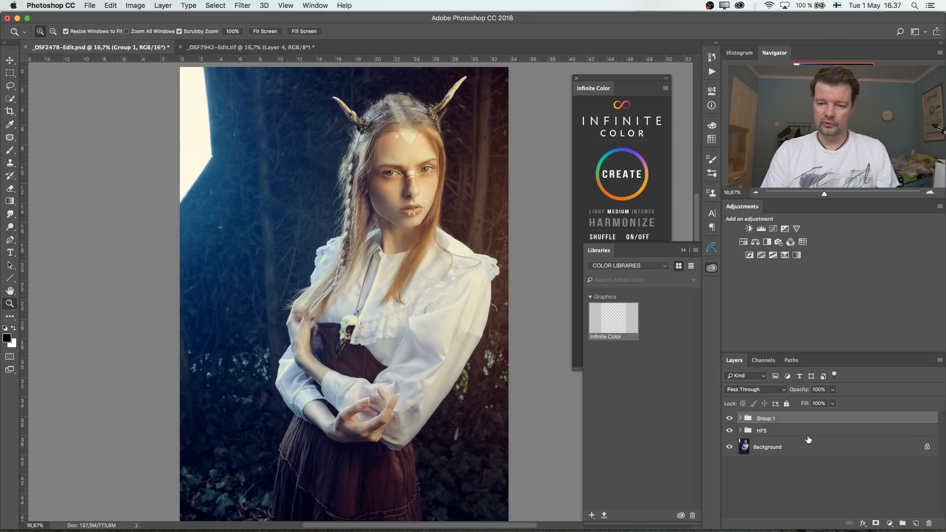
double_click(767, 418)
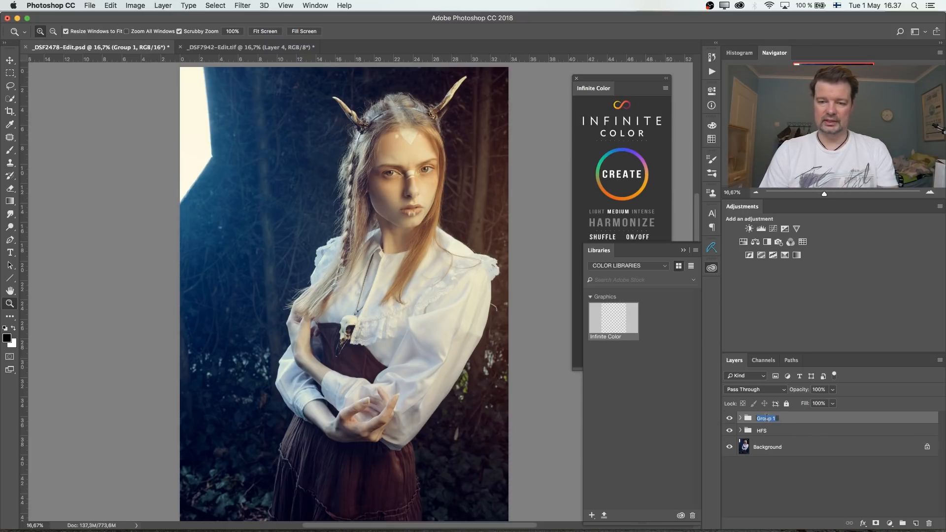
key(BackSpace)
text(INFINITE)
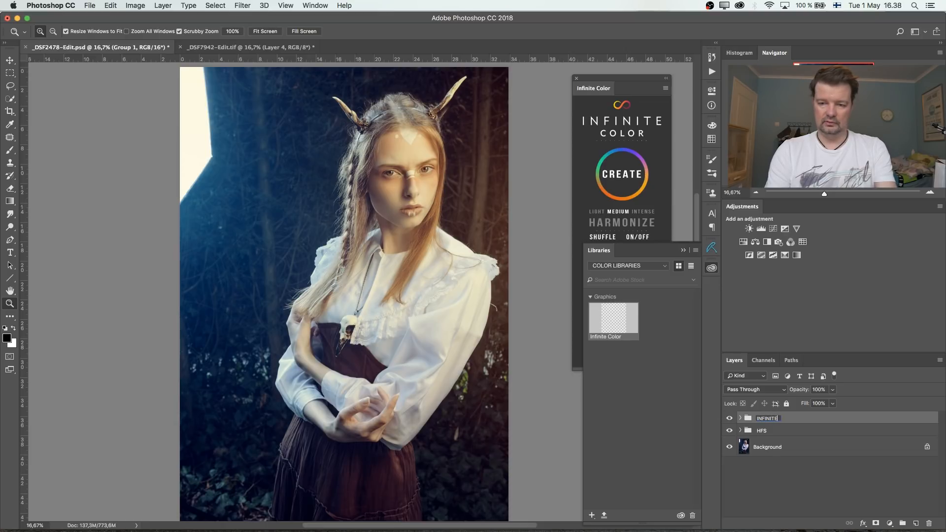
text( 1)
key(Return)
- Save the INFINITE 1 group as a graphic in COLOR LIBRARIES, and delete the group from the document
drag(780, 422, 642, 393)
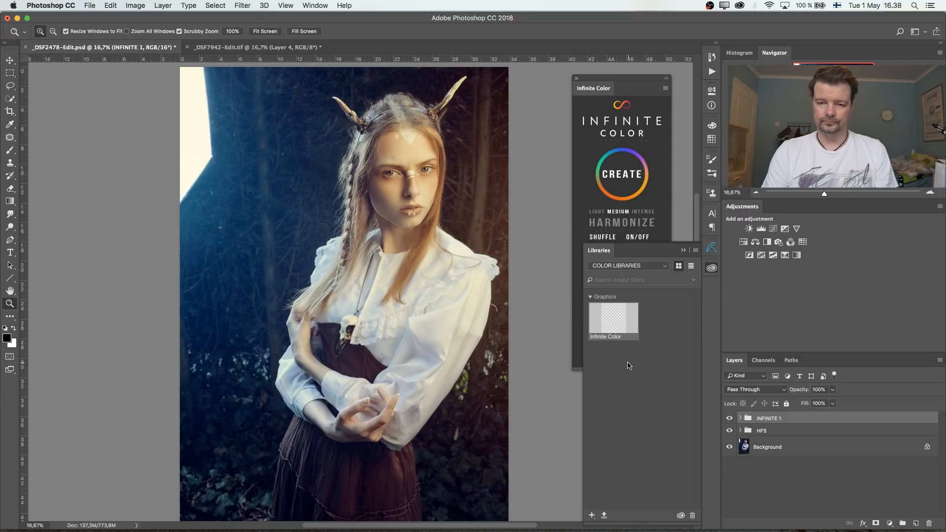
click(775, 431)
click(778, 422)
key(Delete)
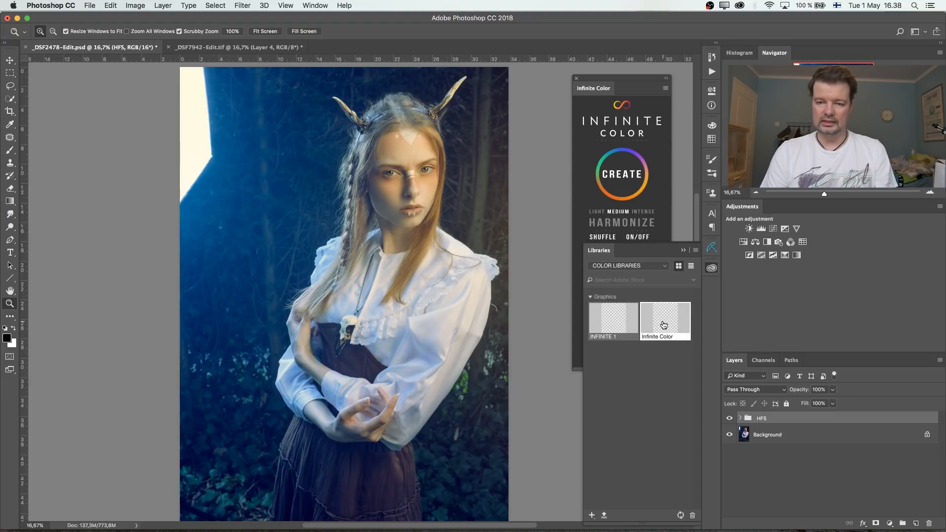
- Place the saved INFINITE 1 graphic from the library back into the document as layers
right_click(596, 331)
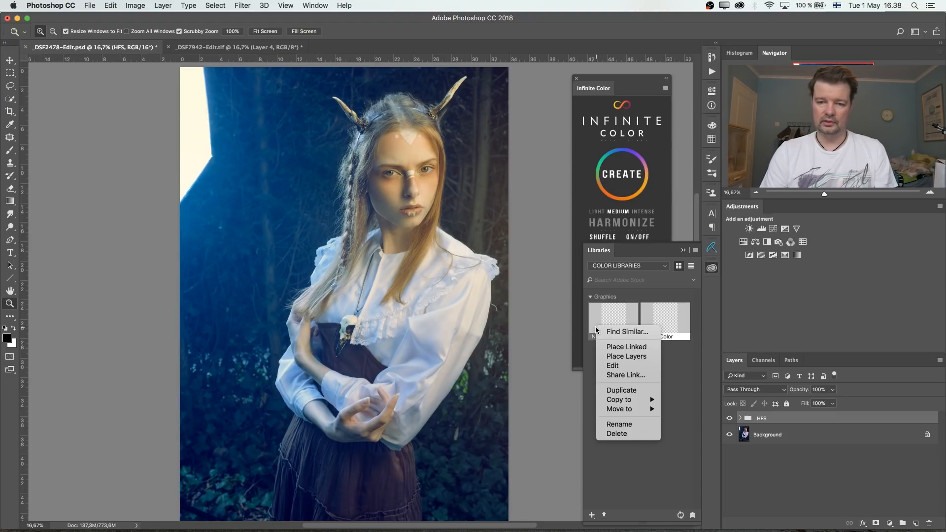
click(634, 358)
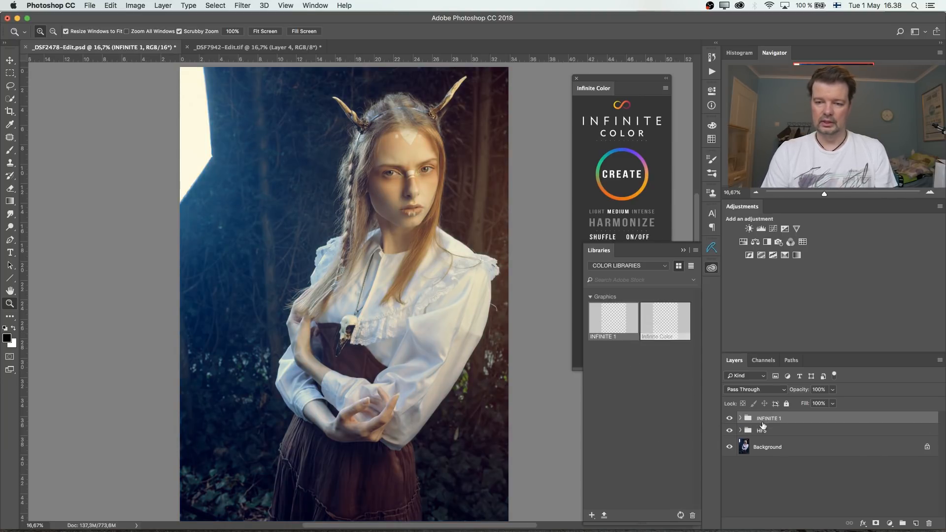
- Hide the INFINITE 1 group and place the Infinite Color graphic from the library into the document as layers
click(730, 418)
right_click(667, 319)
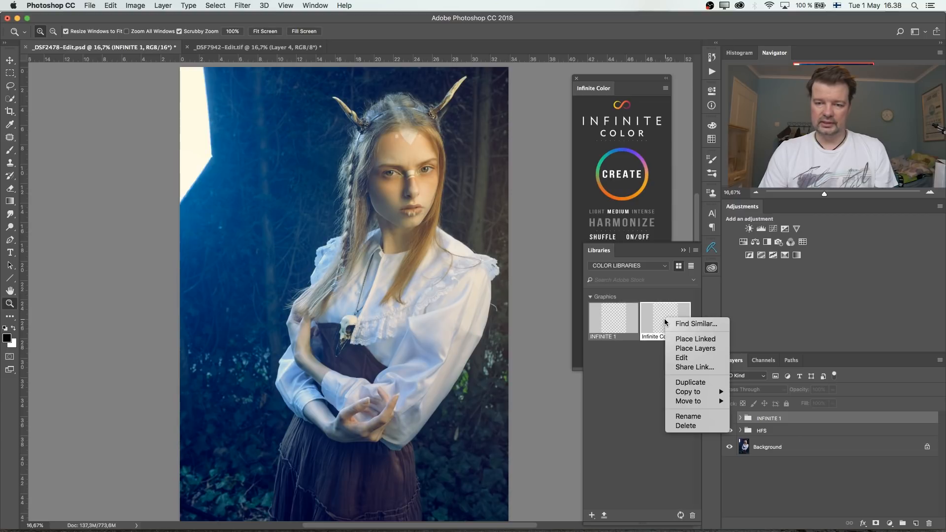
click(700, 349)
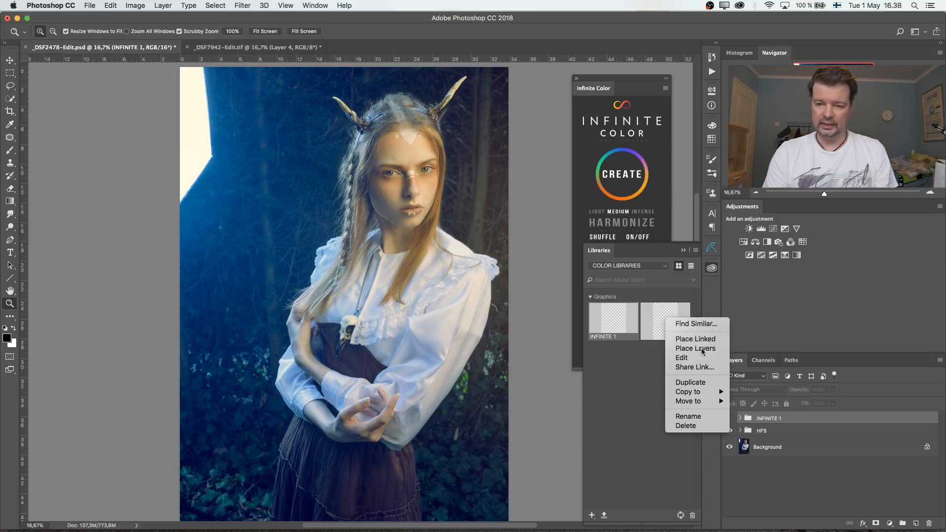
- Compare the portrait with the Infinite Color and INFINITE 1 groups hidden and shown separately and together
click(730, 419)
click(730, 418)
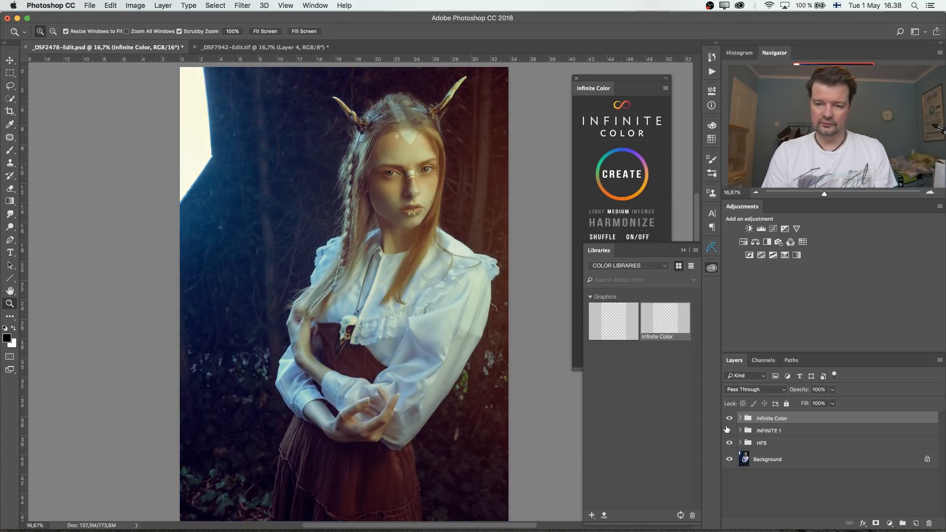
click(730, 418)
click(729, 431)
click(729, 431)
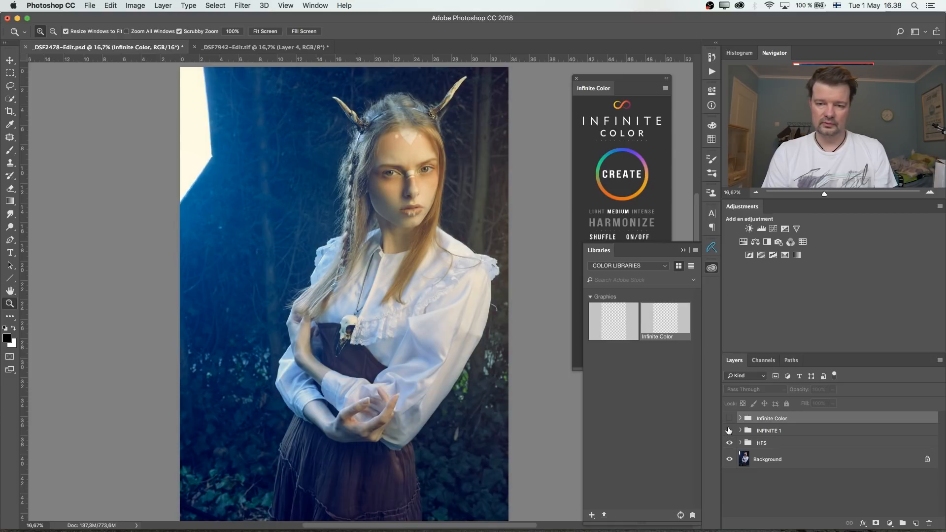
click(729, 418)
click(730, 431)
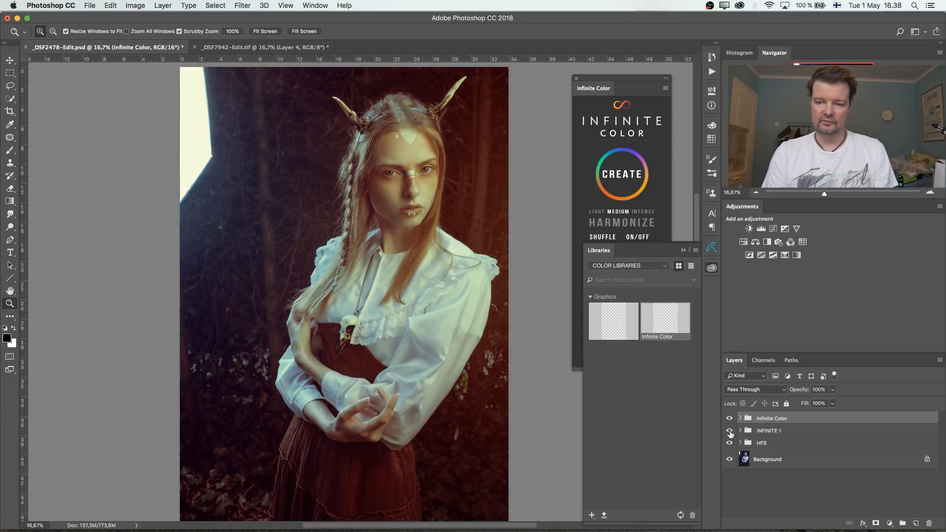
- Set the Infinite Color group's opacity to 41% and collapse the library display
click(833, 390)
drag(833, 402, 807, 403)
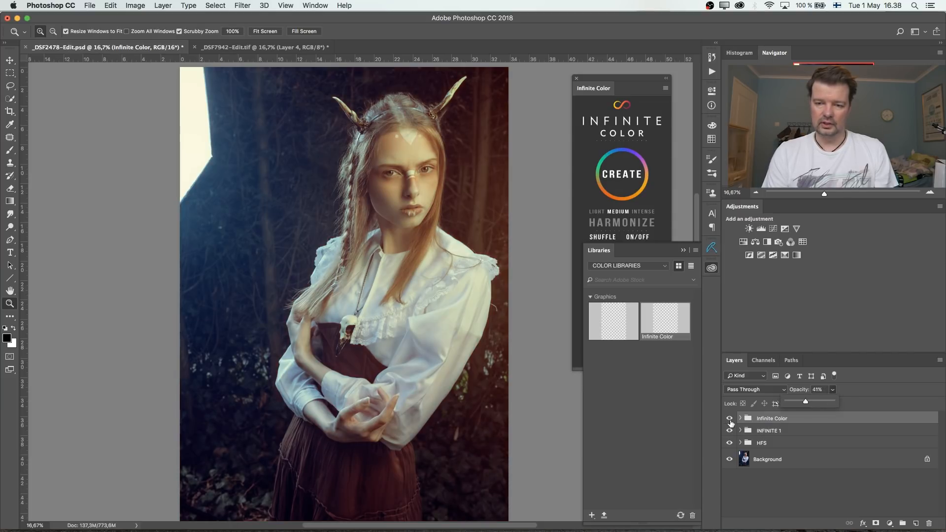
click(683, 250)
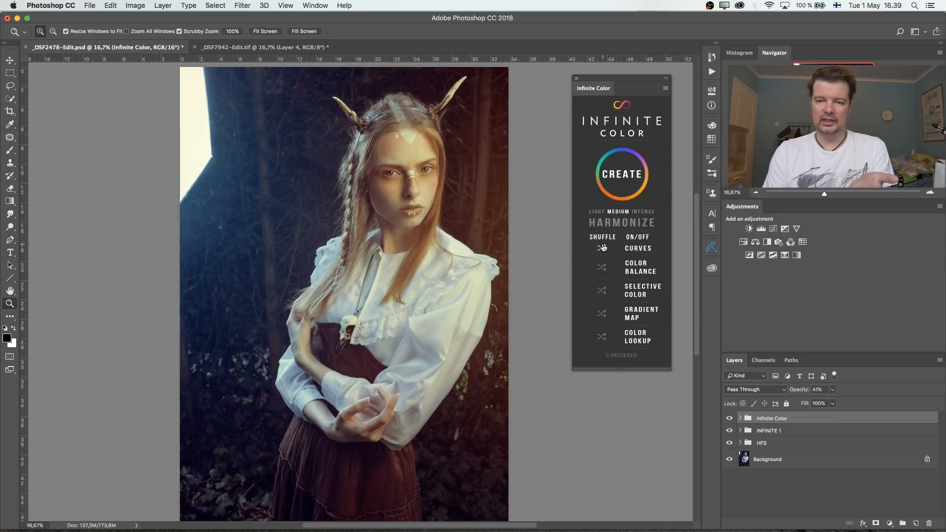
- Delete the Infinite Color and INFINITE 1 groups from the portrait document
shift+click(772, 434)
key(Delete)
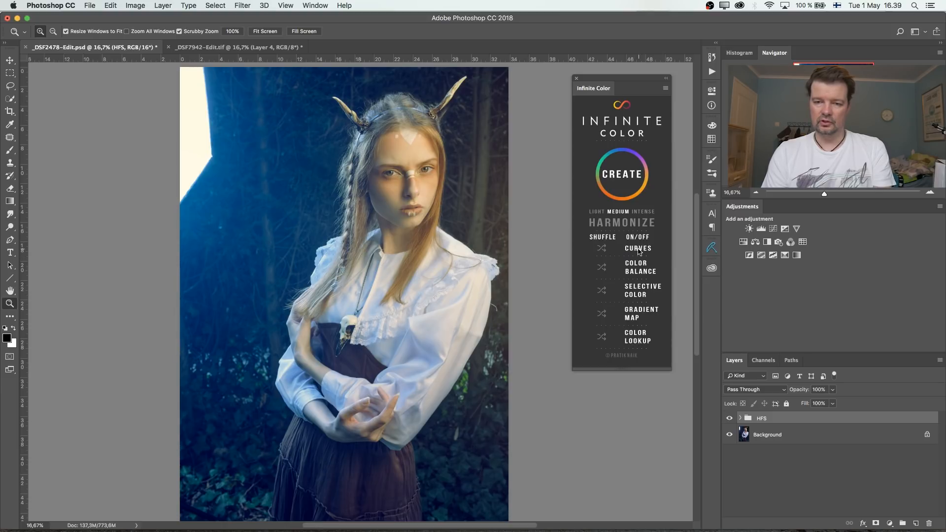
- Turn off Color Balance, Selective Color, Gradient Map and Color Lookup for Infinite Color, and create a Curves-only grade
click(640, 271)
click(639, 288)
click(639, 313)
click(640, 336)
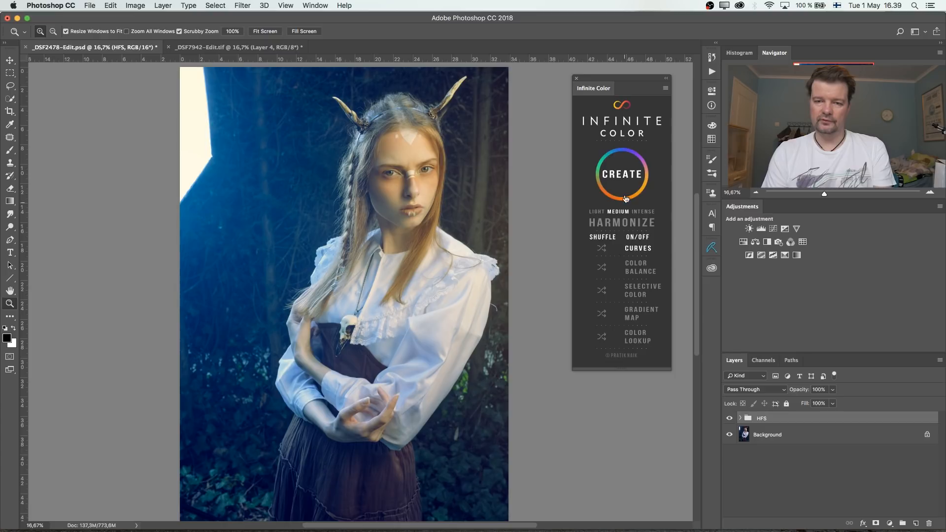
click(622, 177)
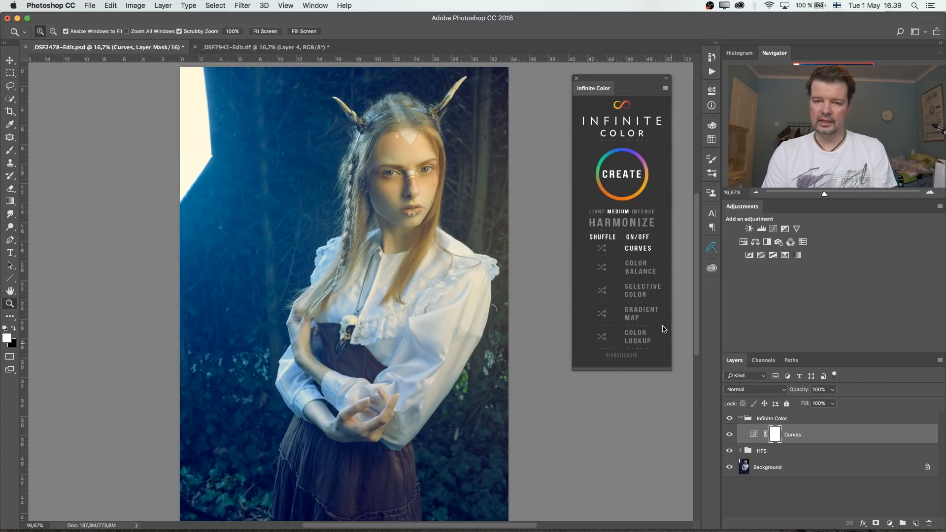
- Regenerate the Curves-only Infinite Color grade several times to try different random looks on the portrait
click(623, 177)
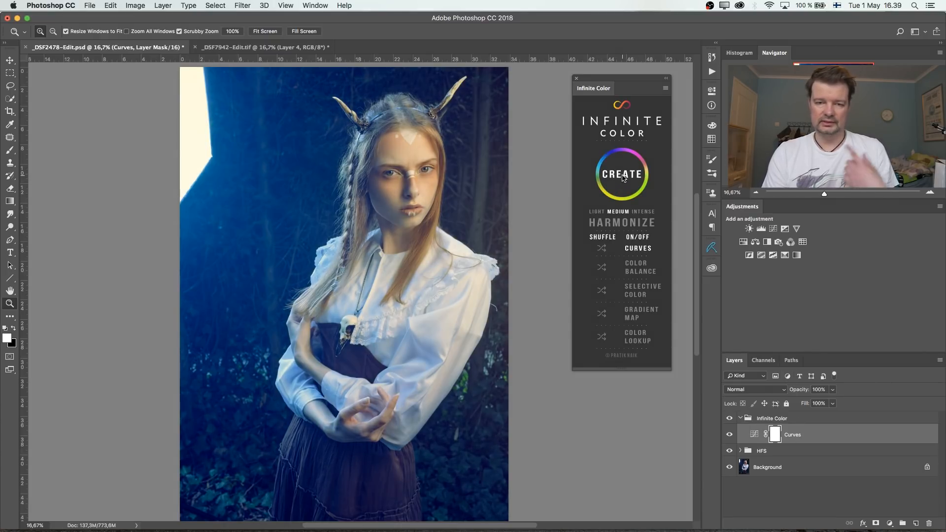
click(623, 177)
click(624, 178)
click(623, 177)
click(623, 178)
click(624, 177)
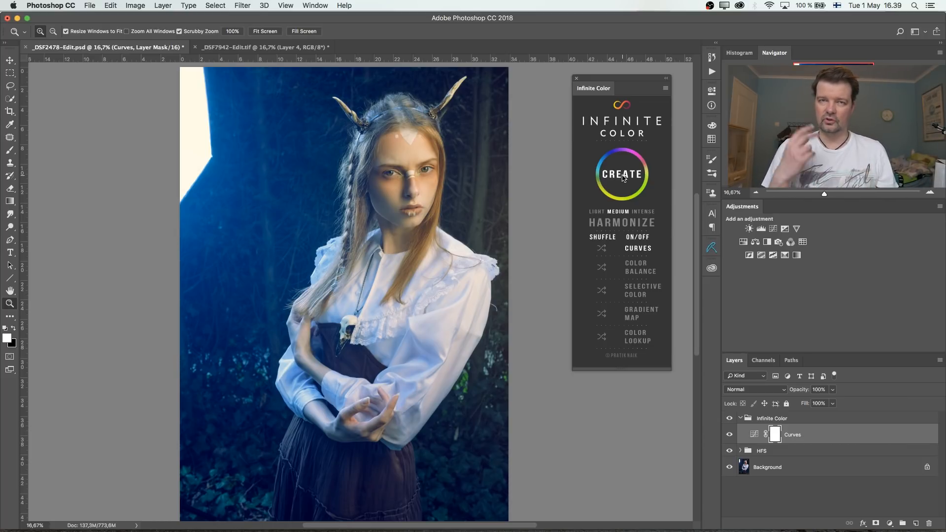
click(623, 177)
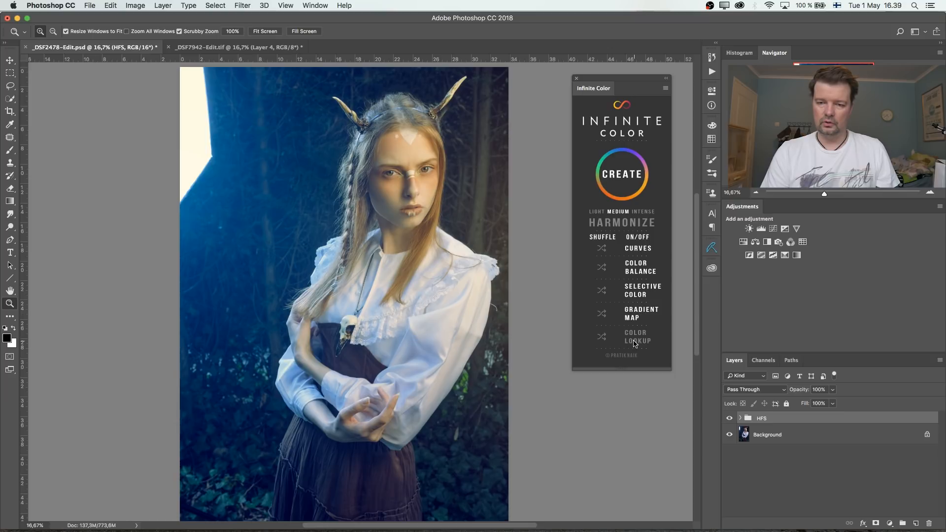
- Apply Harmonize to the portrait and compare it with the Midtone Harmony and Shadows Harmony layers hidden and shown
click(624, 223)
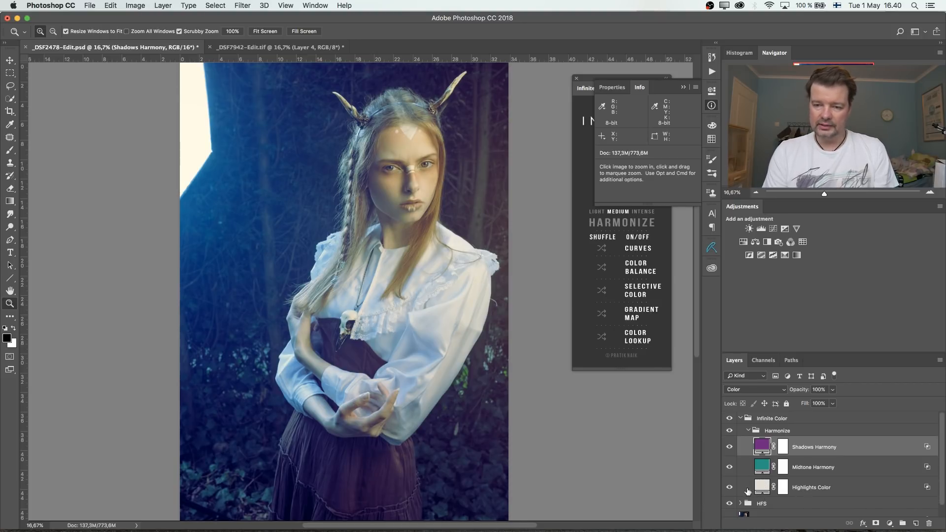
click(730, 467)
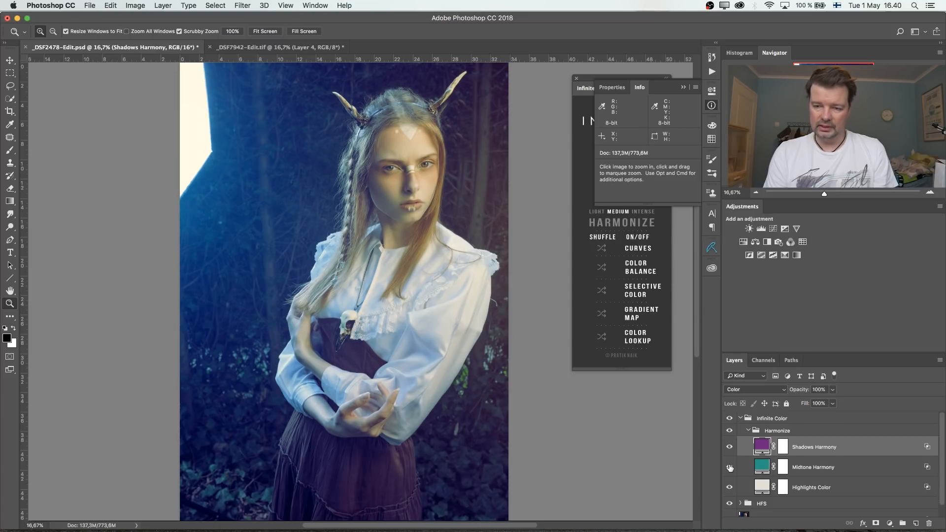
click(730, 448)
click(730, 447)
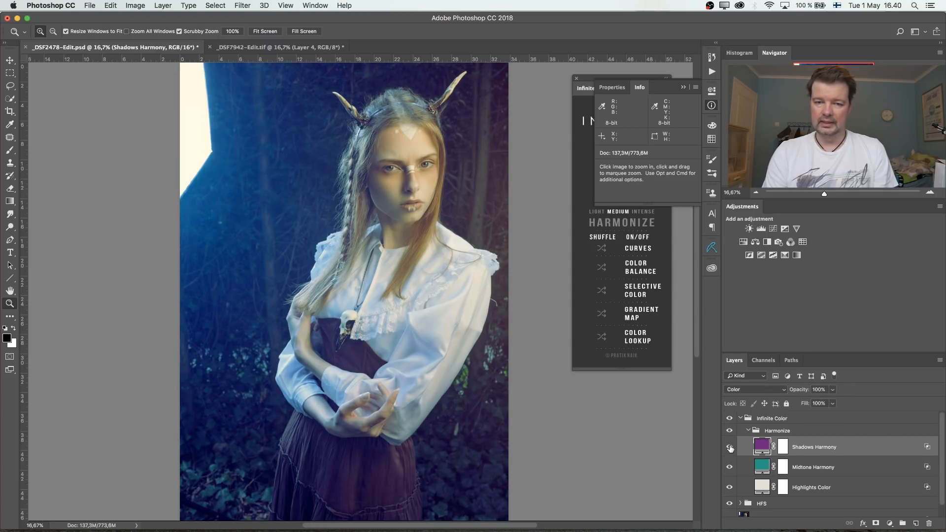
- Recolor the Shadows Harmony fill to blue and the Midtone Harmony fill to dark yellow
scroll(771, 452, down, 1)
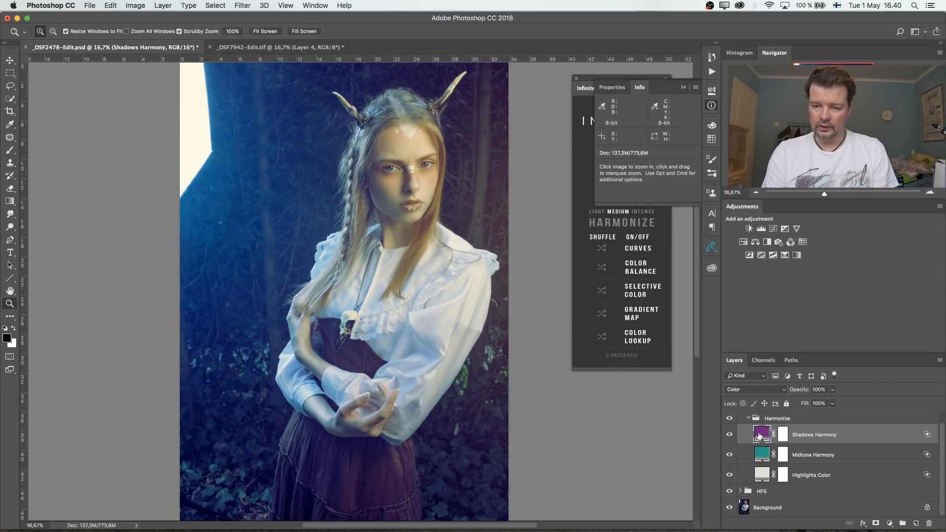
double_click(760, 435)
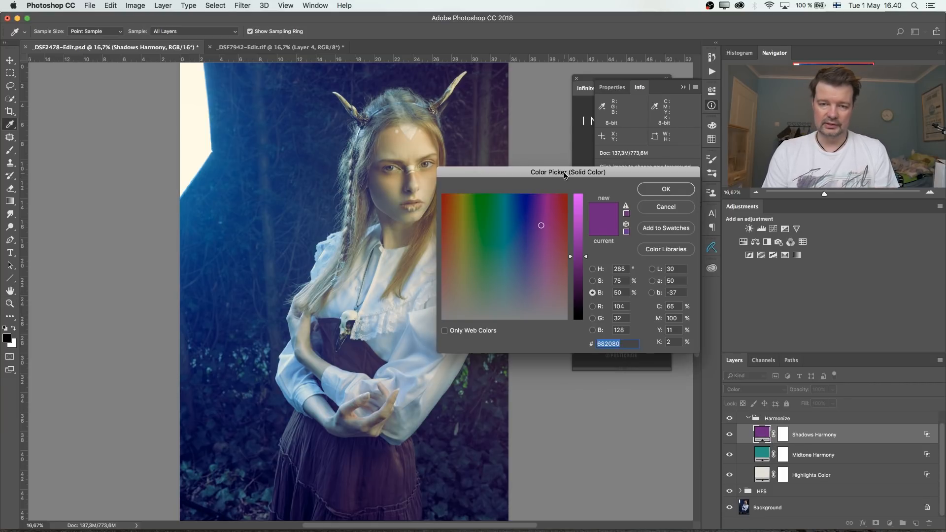
drag(566, 173, 626, 172)
drag(575, 245, 523, 214)
key(Return)
double_click(765, 456)
click(735, 188)
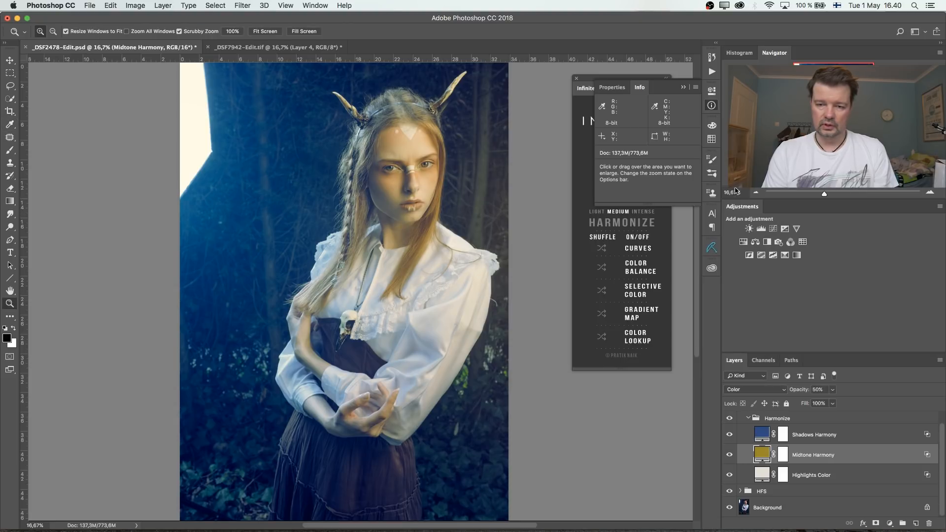
- Change the Highlights Color fill layer to pale yellow, e3db87
click(765, 477)
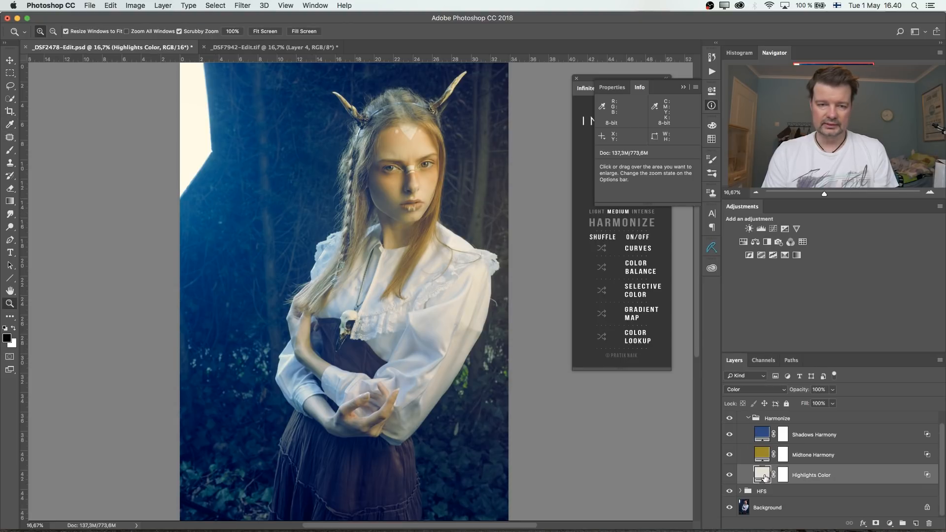
double_click(764, 476)
mouse_move(531, 267)
mouse_down()
mouse_move(525, 277)
mouse_move(522, 267)
mouse_up()
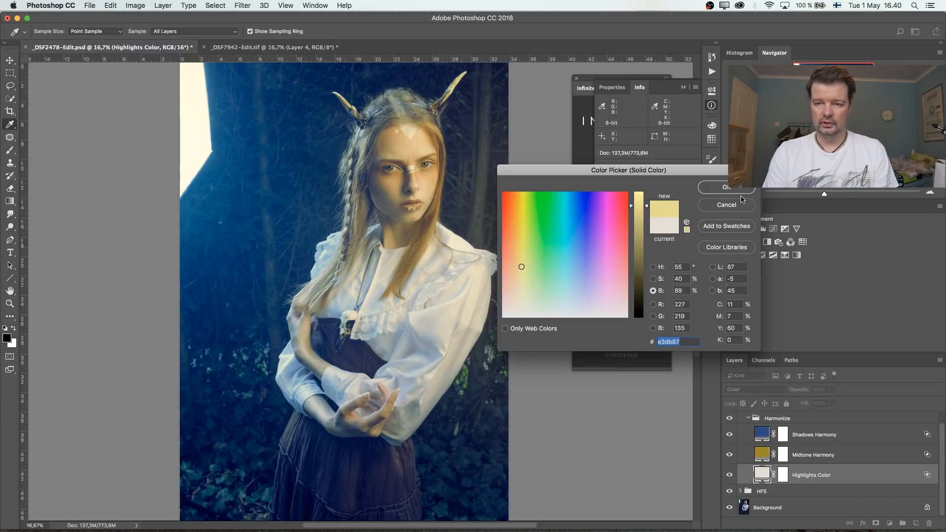
click(739, 191)
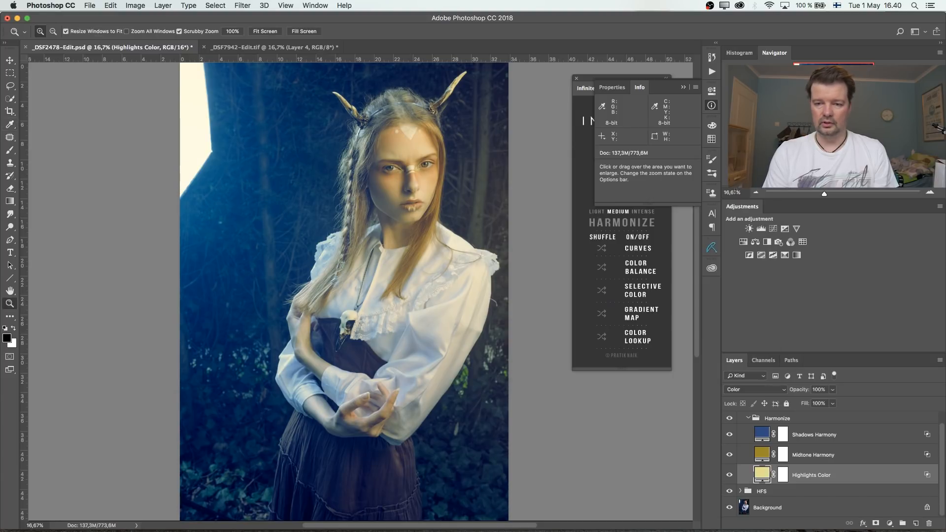
- Delete the Harmonize group from inside the Infinite Color group
click(774, 422)
key(BackSpace)
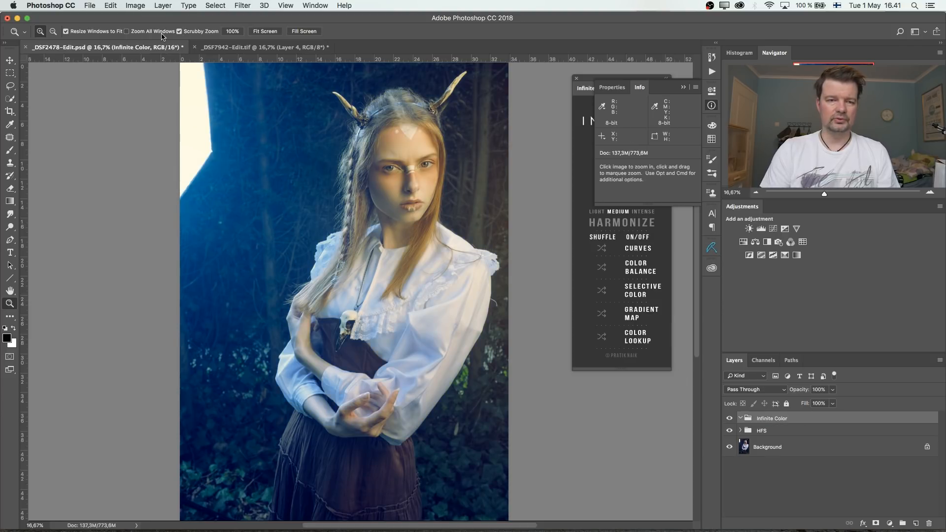
- Switch to the _DSF7942-Edit.tif document, collapse the Info display and move the Infinite Color panel slightly aside
click(242, 48)
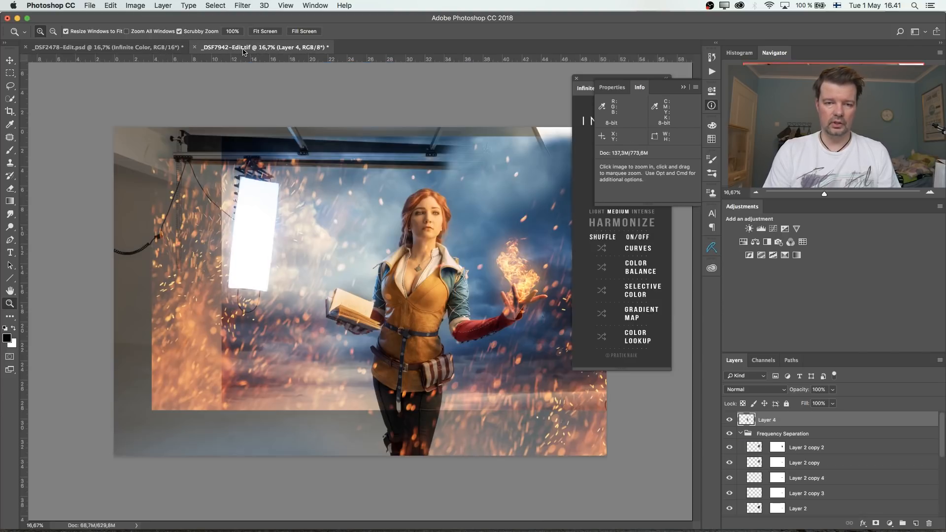
click(683, 87)
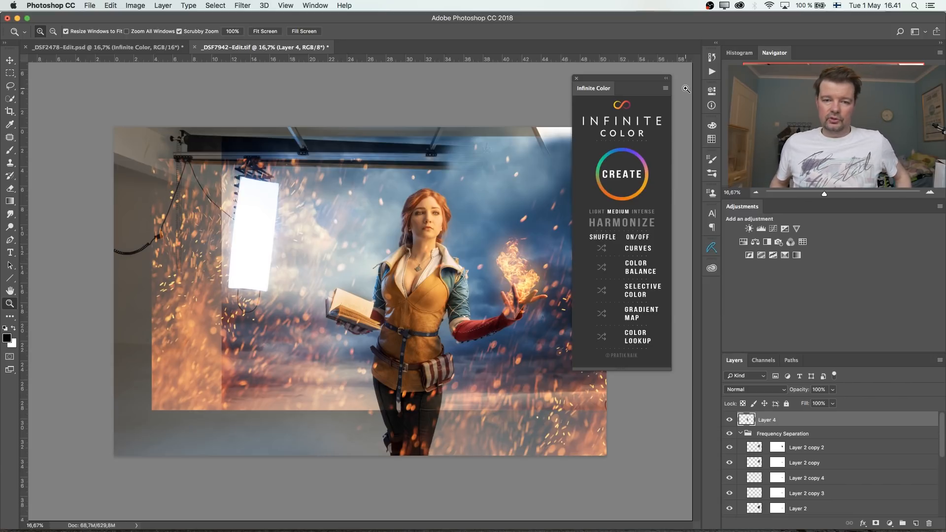
drag(602, 83, 616, 88)
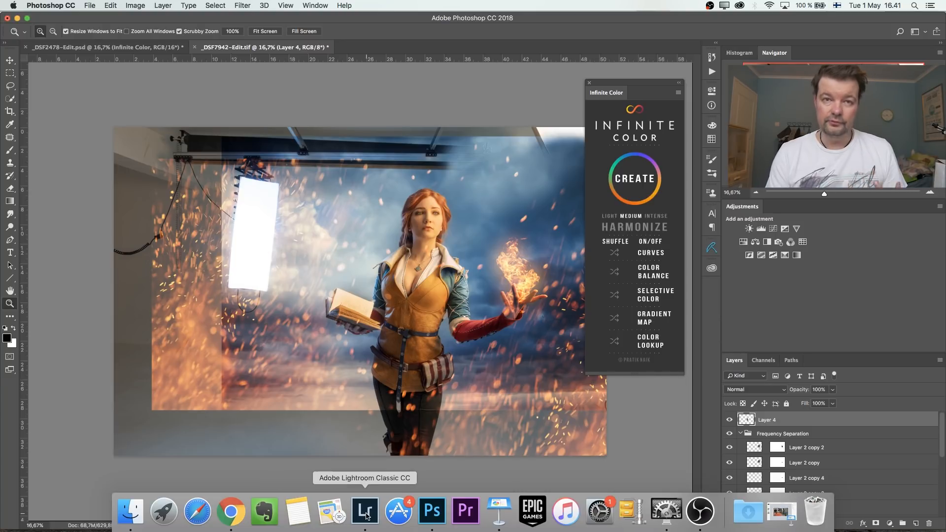
- Switch to Lightroom Classic to view the edited _DSF7942-Edit.tif photo, and return to Photoshop
click(376, 517)
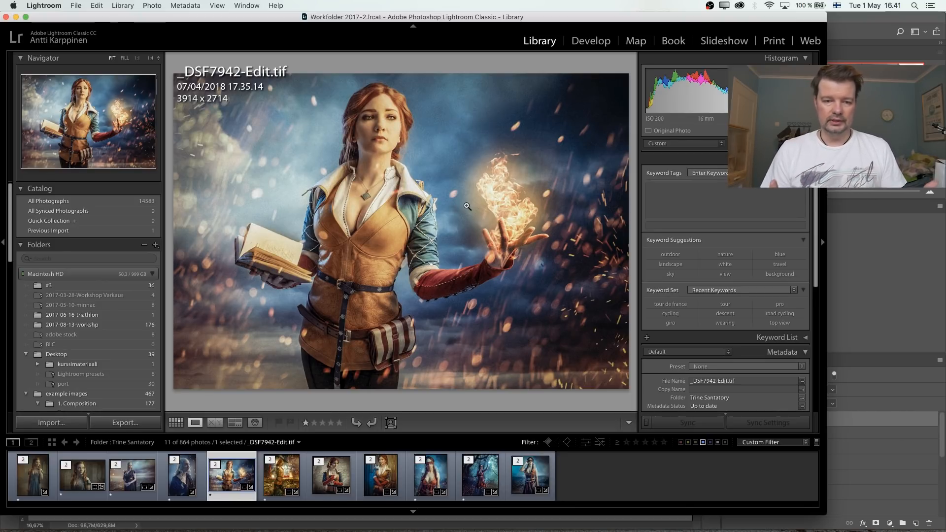
key(super+Tab)
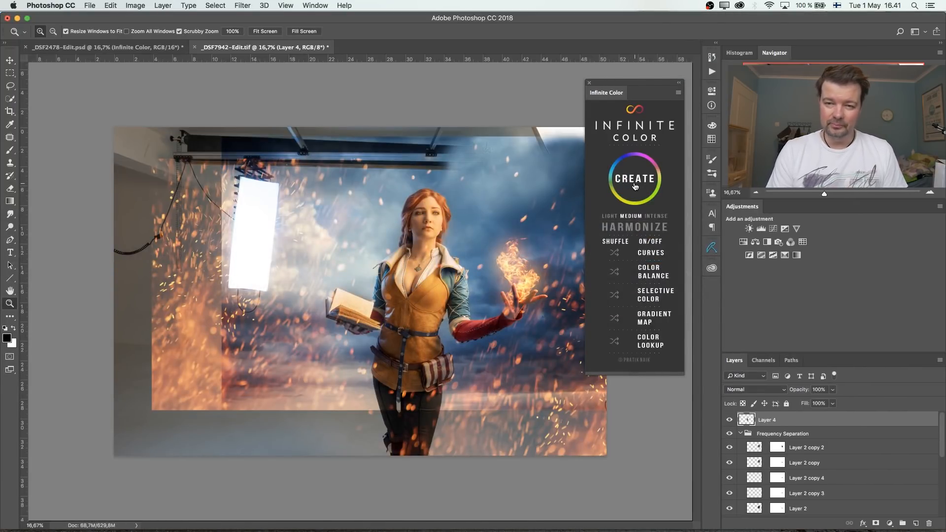
- Create an Infinite Color grade above Layer 4 and regenerate it repeatedly until a muted blue and orange look results
click(637, 182)
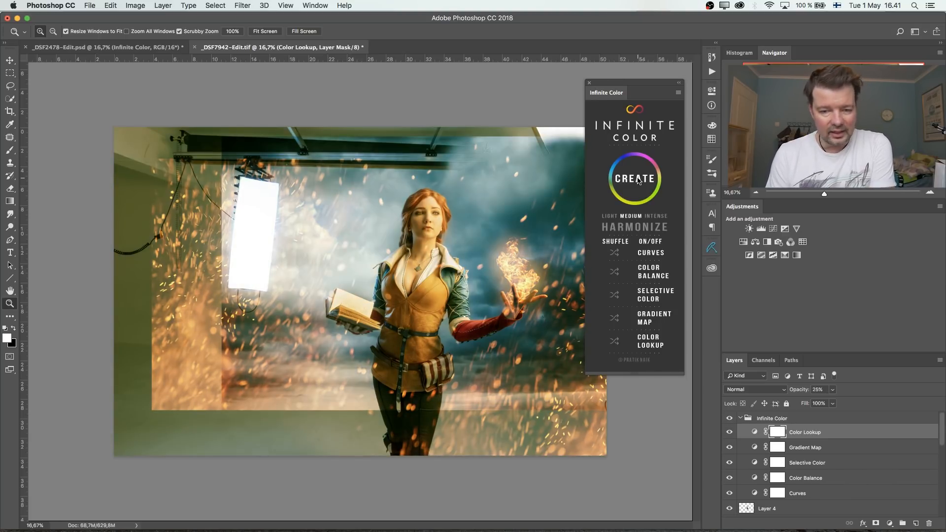
click(637, 182)
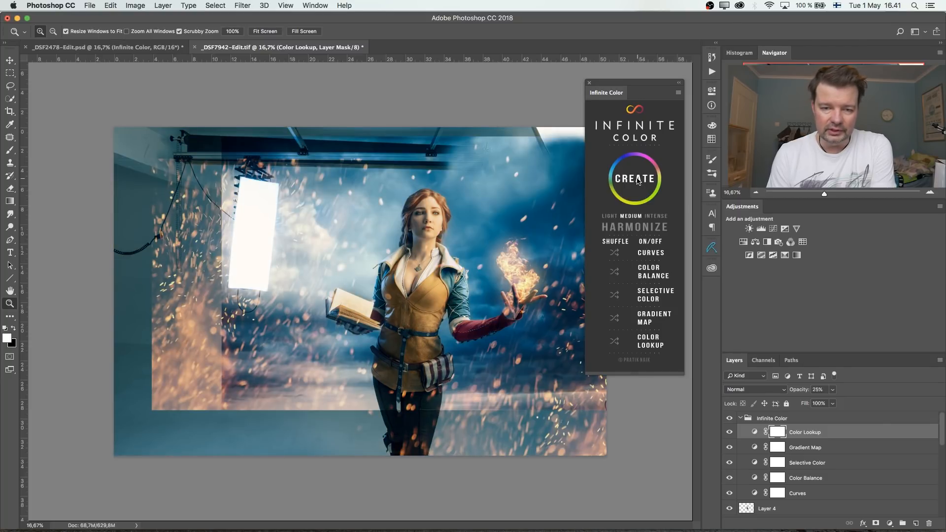
click(637, 182)
click(637, 181)
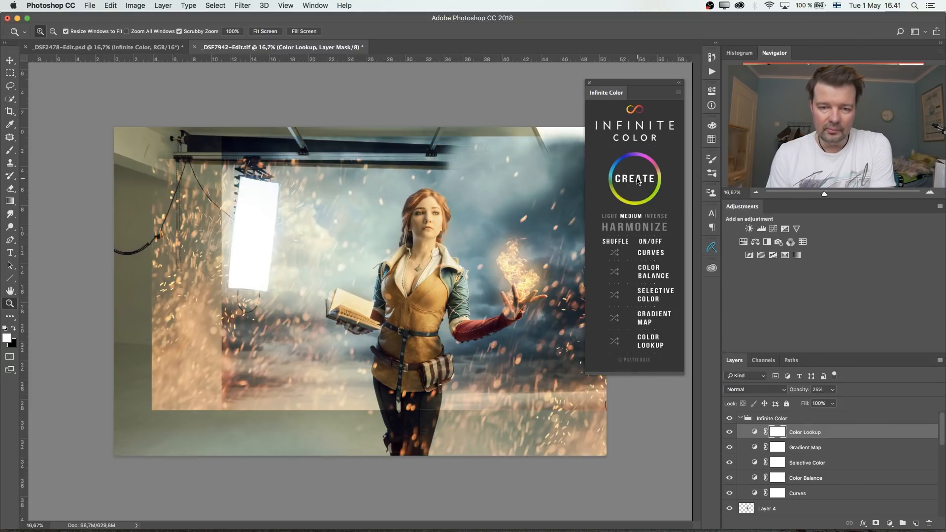
click(637, 181)
click(637, 181)
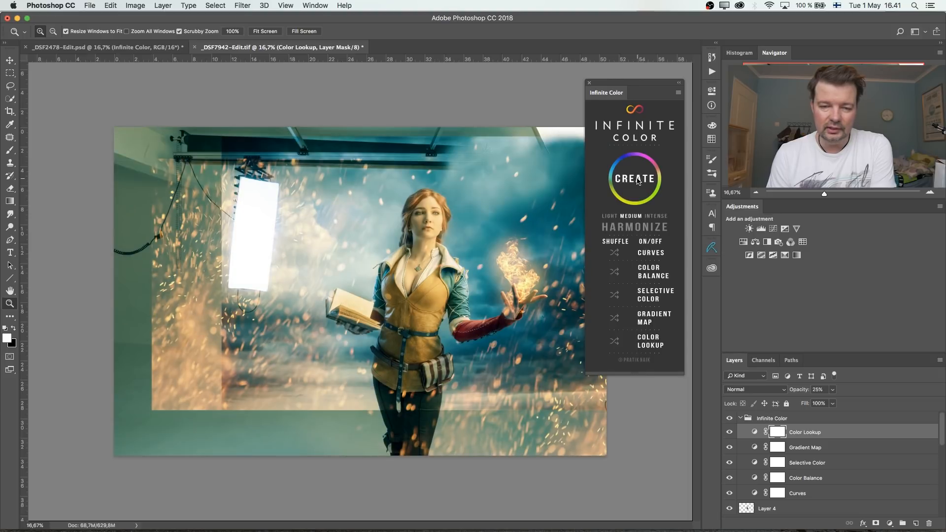
click(637, 181)
click(638, 181)
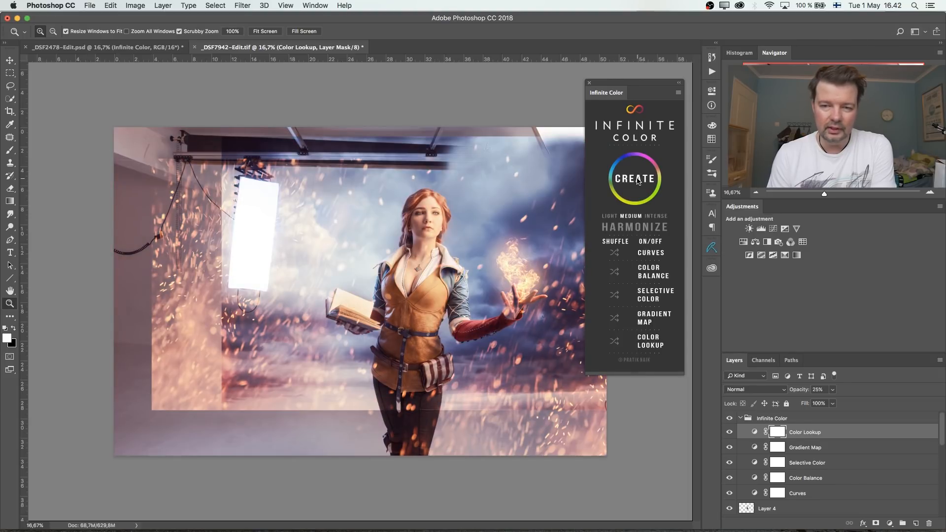
click(637, 181)
click(637, 181)
click(637, 181)
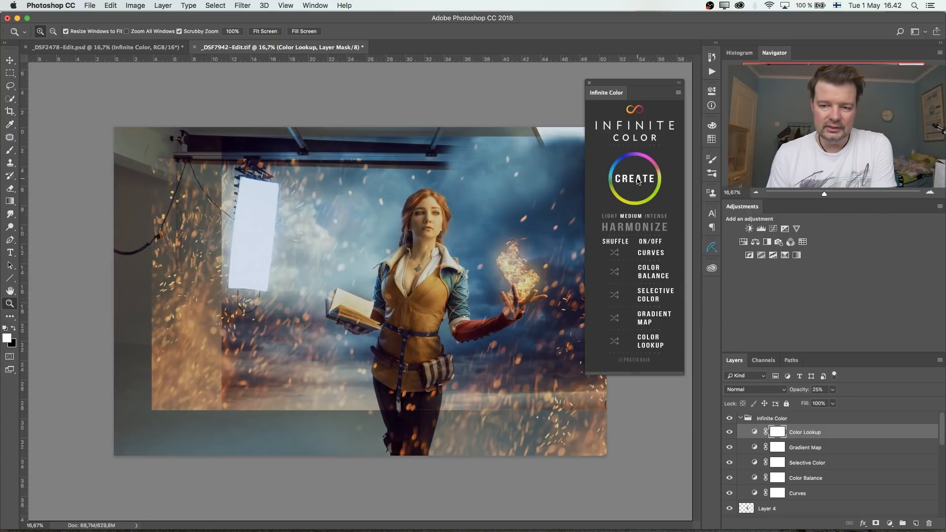
- Compare the fire-and-book composite with the Infinite Color group hidden and shown
click(730, 419)
click(730, 419)
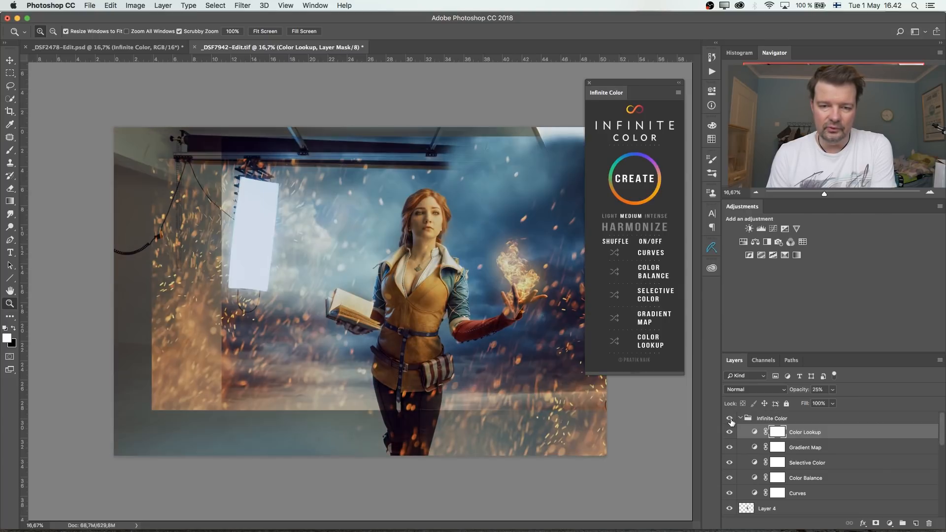
- Shuffle the Curves adjustment once and the Color Balance adjustment repeatedly in the Infinite Color grade
click(616, 254)
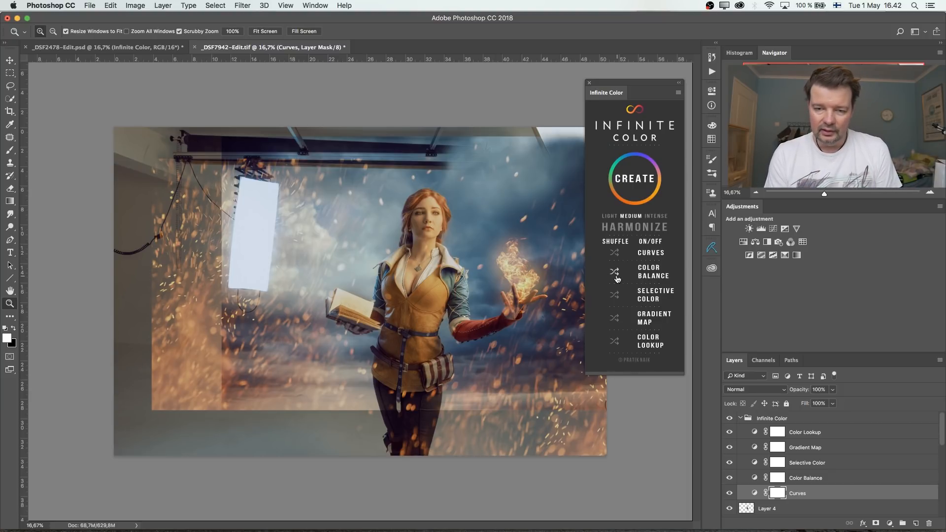
click(615, 273)
click(615, 274)
click(615, 275)
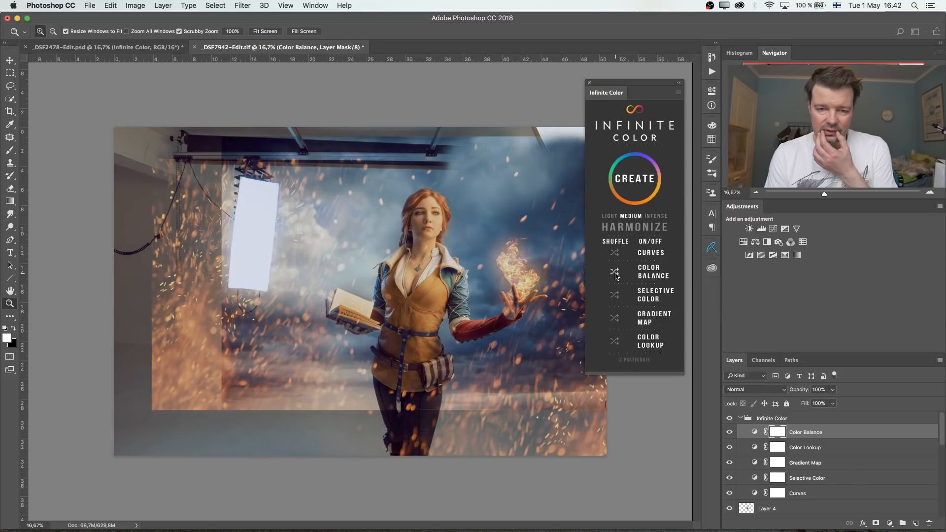
click(616, 275)
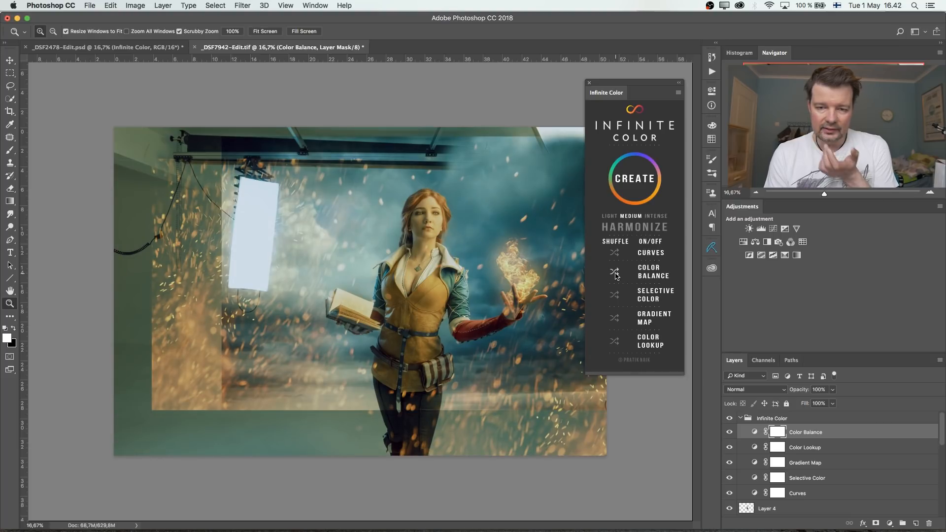
- Shuffle the Selective Color adjustment and compare the composite with the Infinite Color group hidden and shown
click(616, 296)
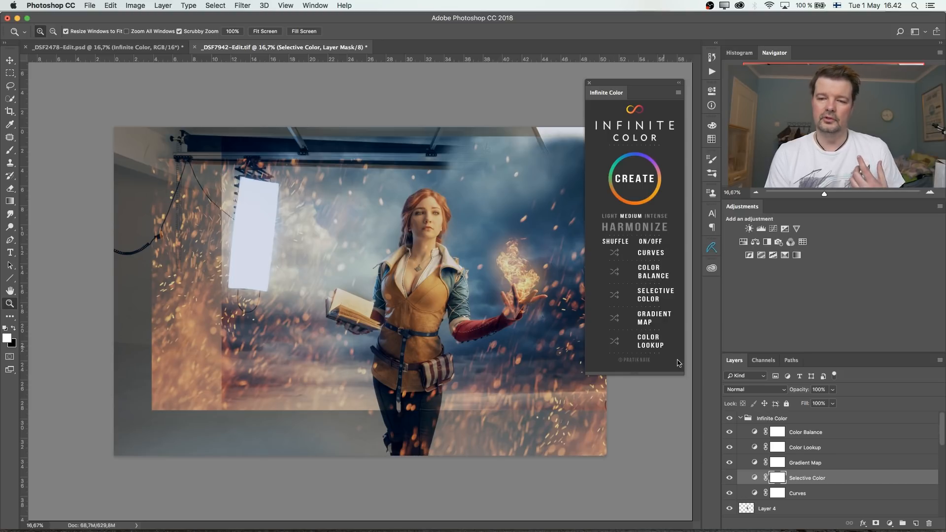
click(729, 419)
click(729, 420)
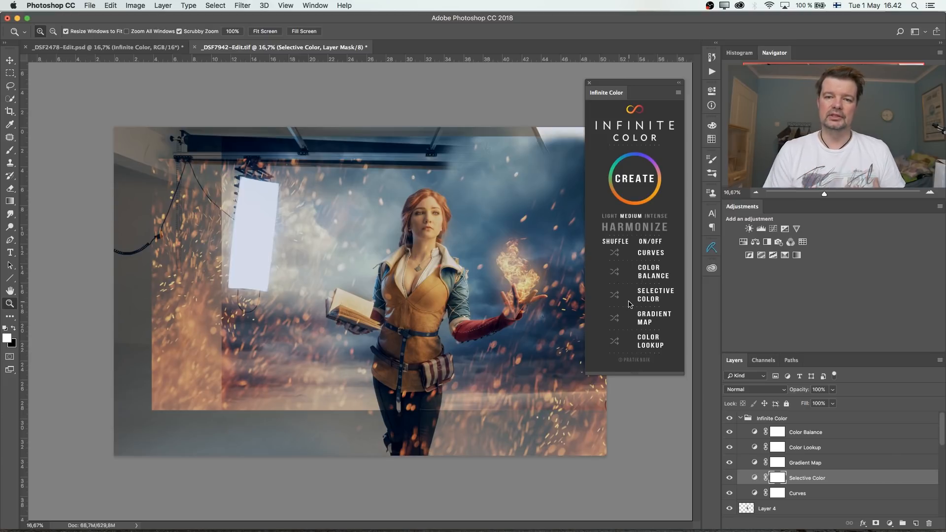
- Shuffle the grade's Gradient Map three times and its Color Lookup, Curves and Color Balance once each
click(615, 320)
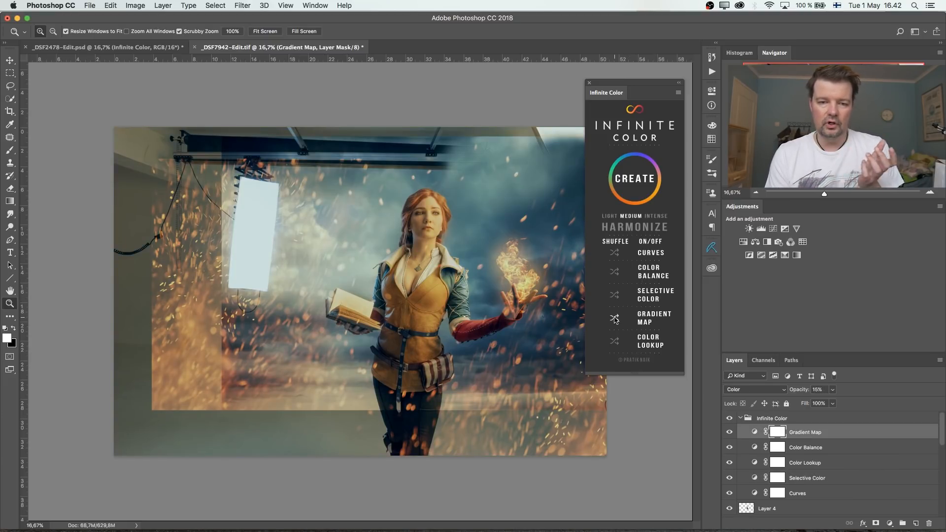
click(615, 319)
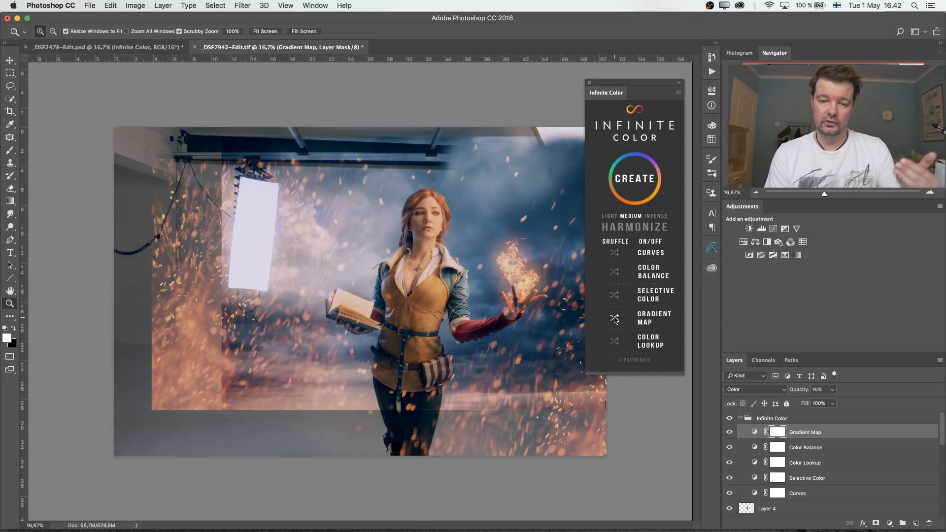
click(615, 319)
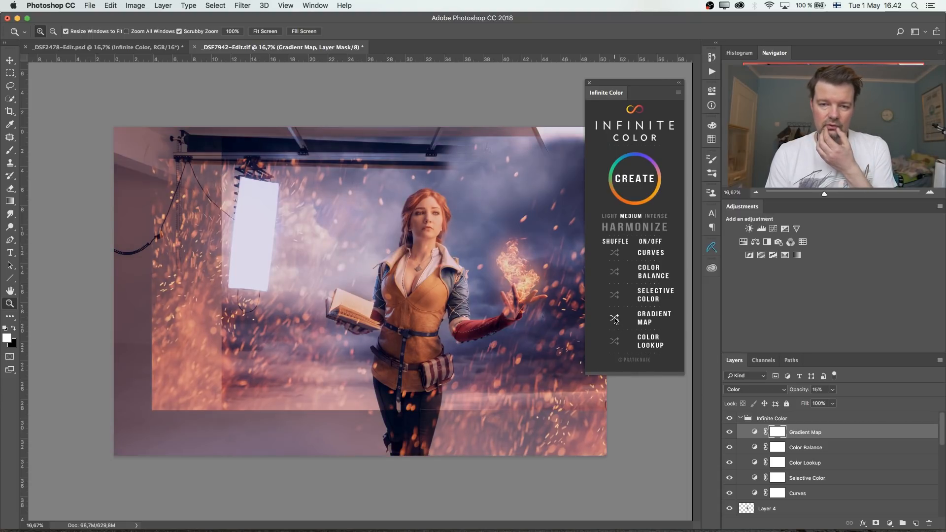
click(615, 341)
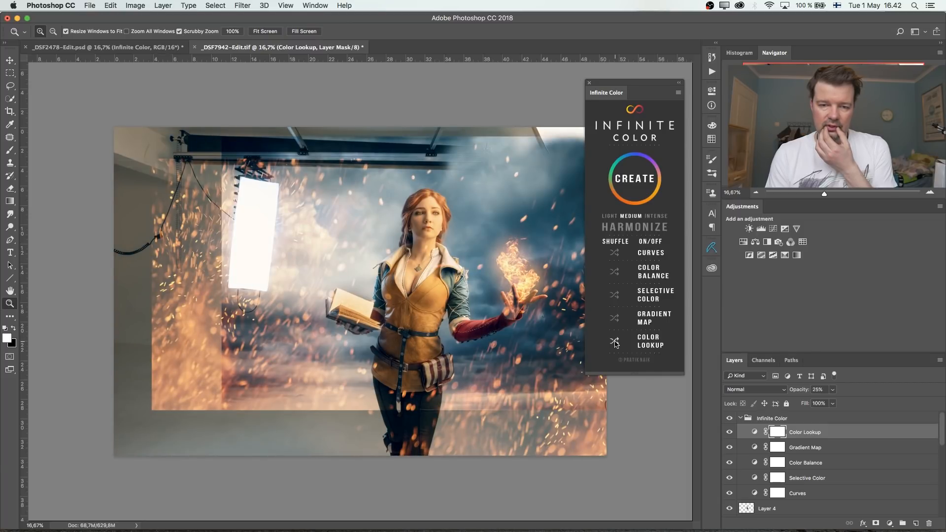
click(615, 252)
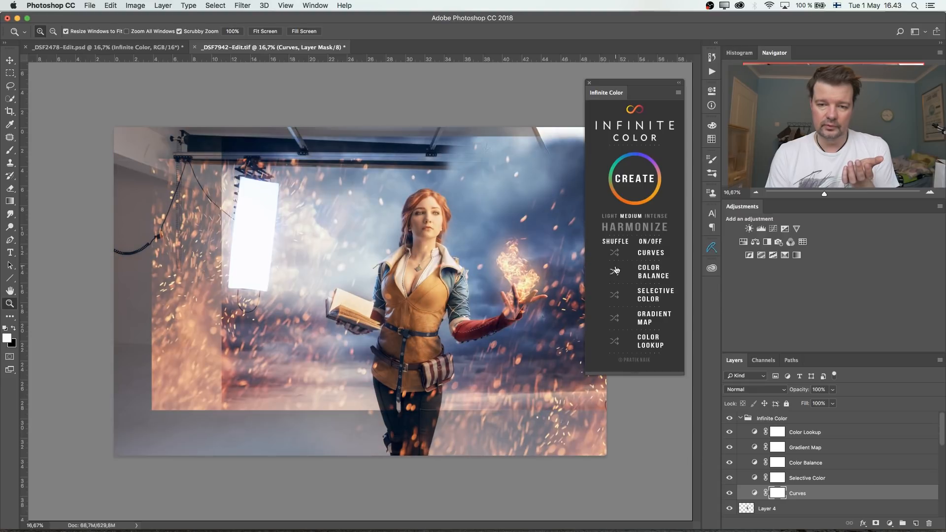
click(615, 271)
- Create a fresh Infinite Color grade for the composite and compare the image with the group hidden and shown
click(632, 183)
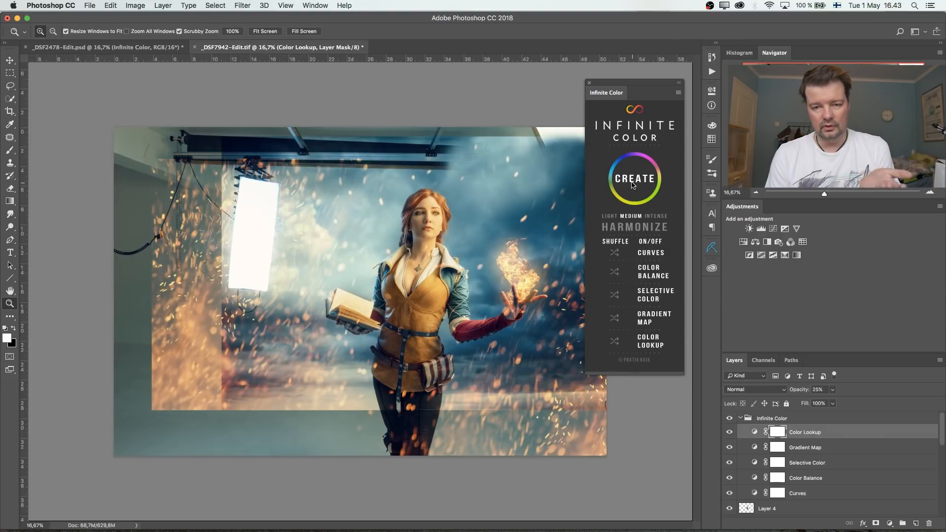
click(731, 418)
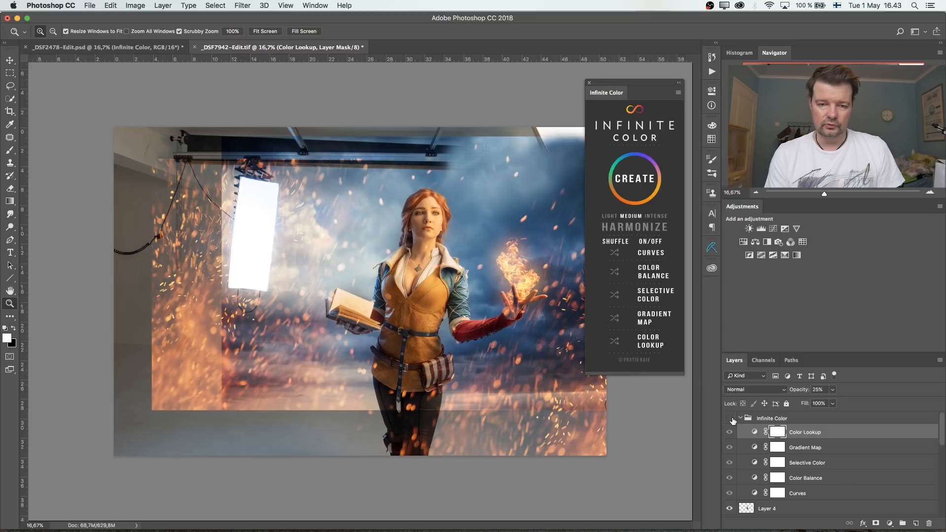
click(731, 419)
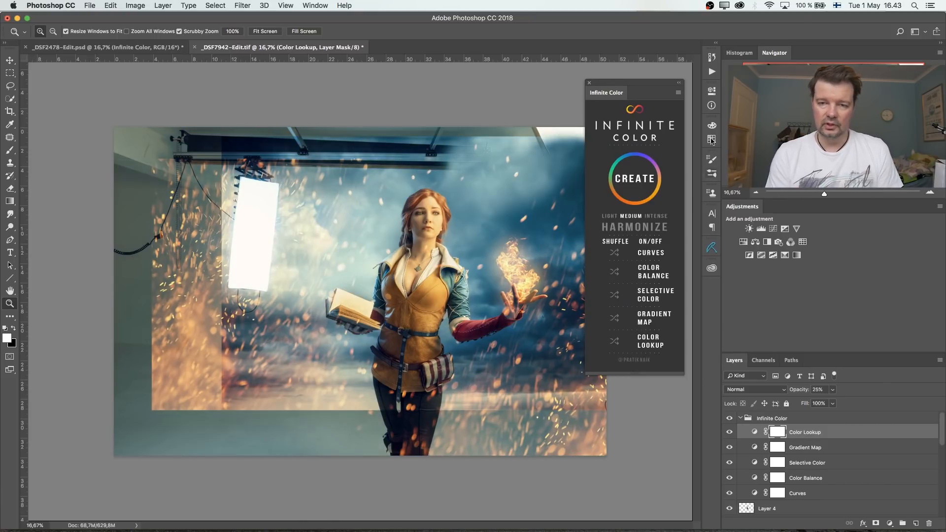
- Close the Infinite Color panel and examine the graded woman at 100%, 50% and 33.3% zoom
click(590, 82)
double_click(15, 301)
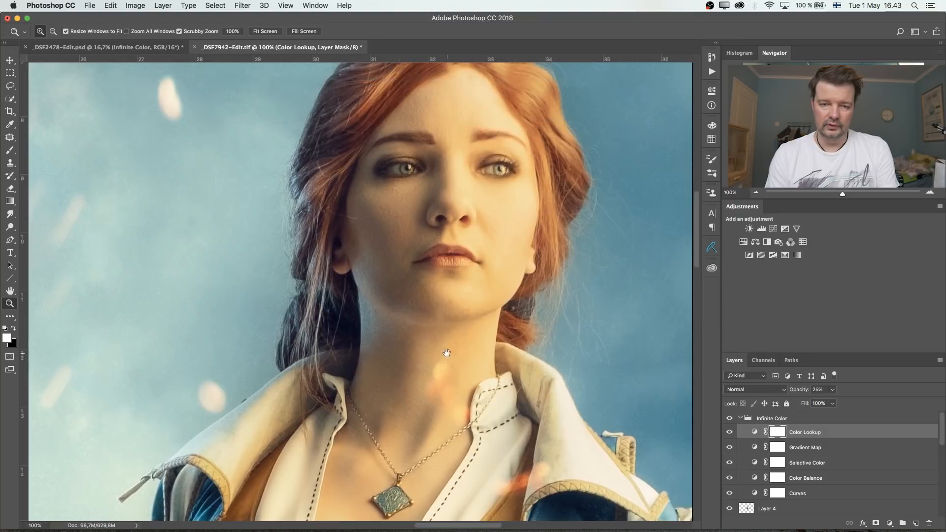
key(super+minus)
key(super+minus)
key(super+minus)
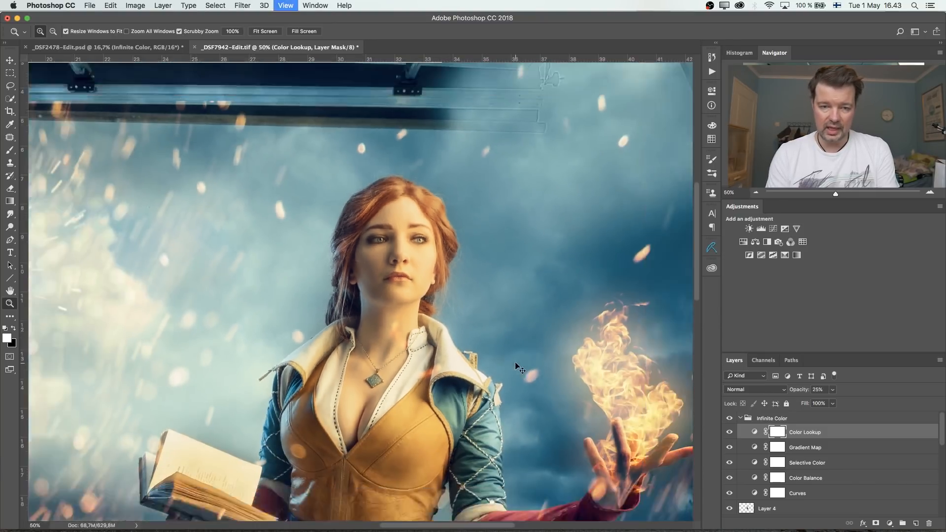
drag(459, 442, 540, 303)
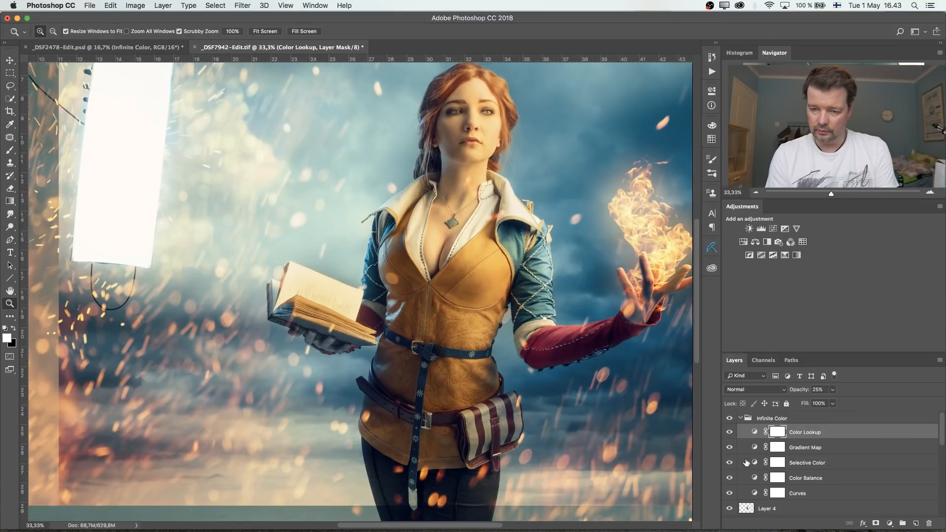
- Isolate the original studio photo layer and compare it repeatedly with the Infinite Color group hidden and shown
scroll(747, 463, down, 10)
alt+click(729, 511)
scroll(772, 481, up, 10)
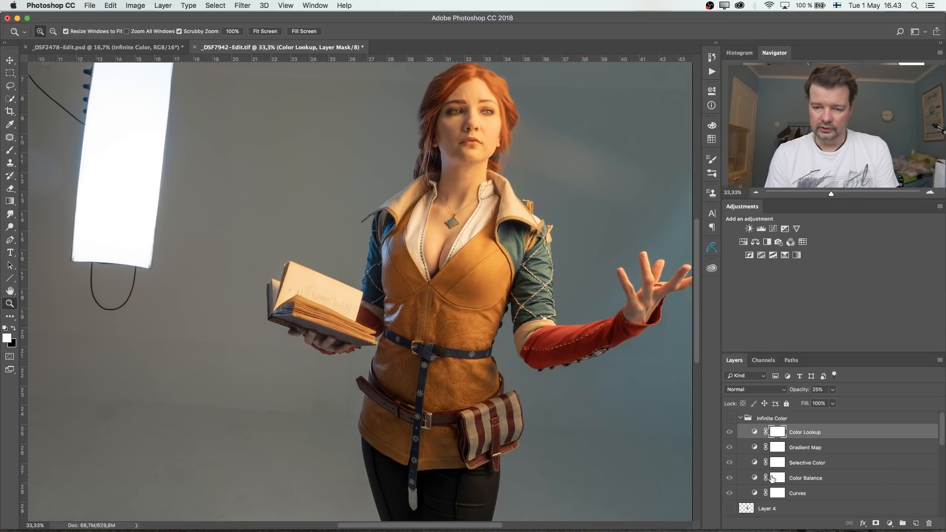
click(729, 419)
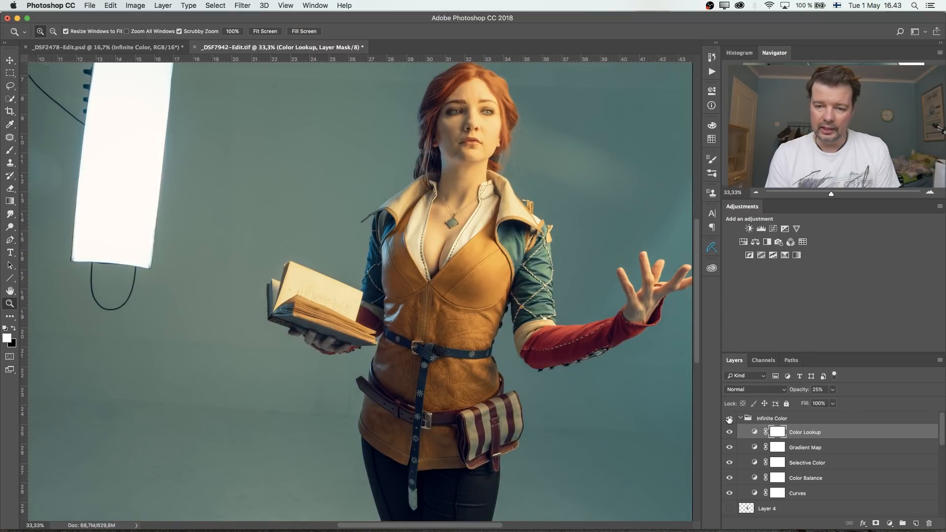
click(729, 419)
click(730, 419)
click(730, 419)
click(730, 419)
click(730, 419)
click(730, 419)
click(730, 419)
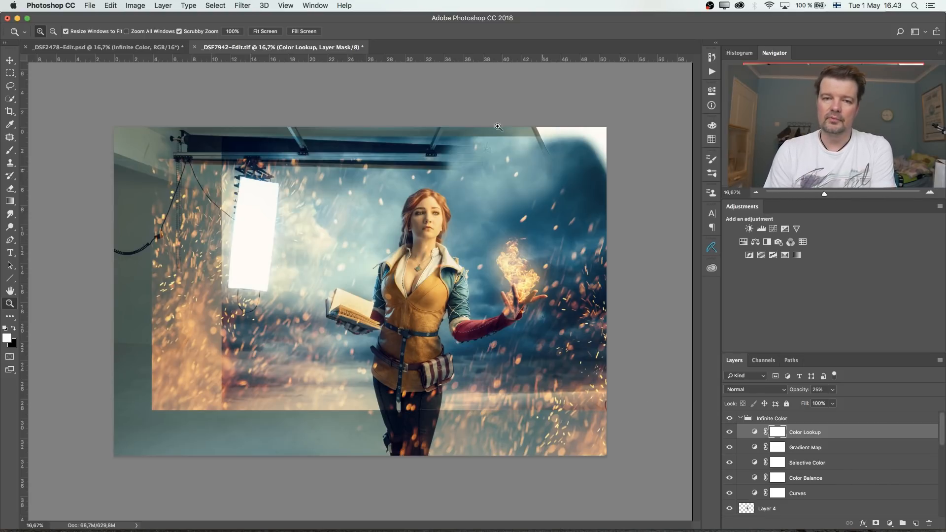
- Reopen the Infinite Color extension panel and dock it at the end of the collapsed panel icon column
click(315, 6)
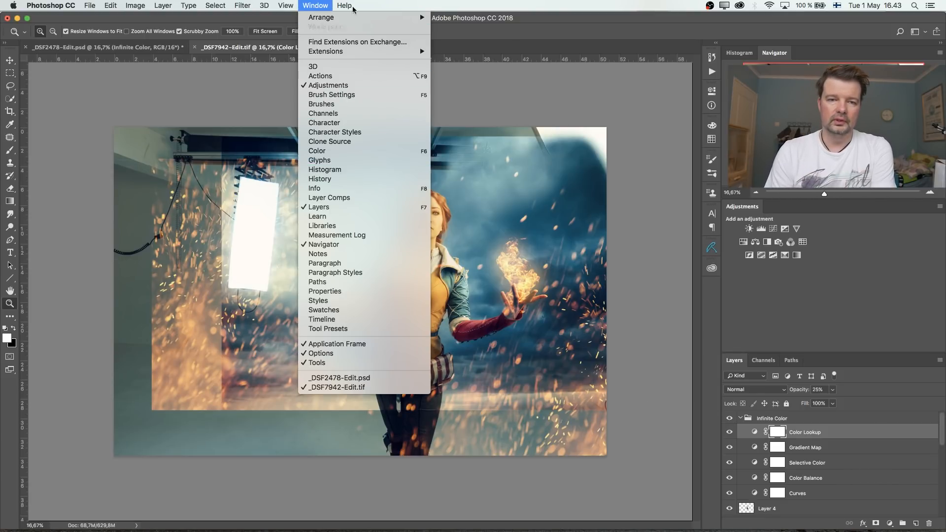
mouse_move(336, 52)
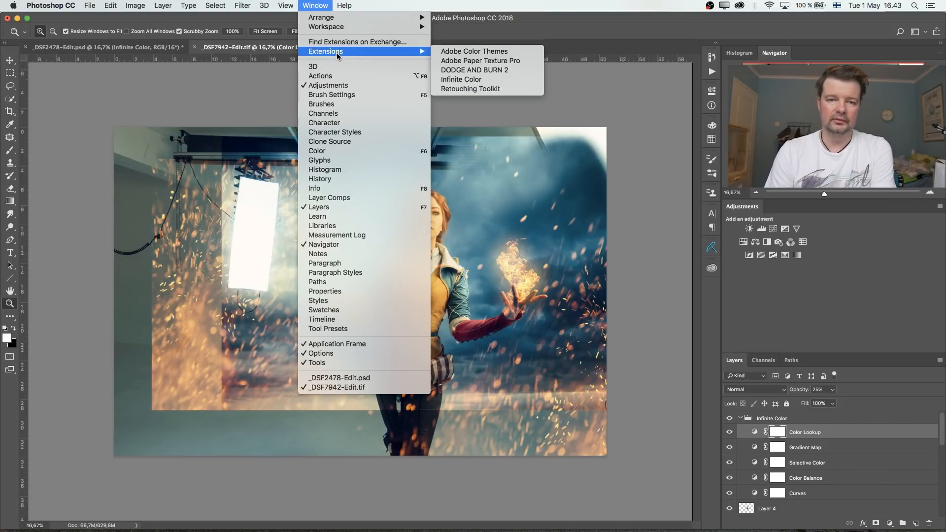
click(463, 84)
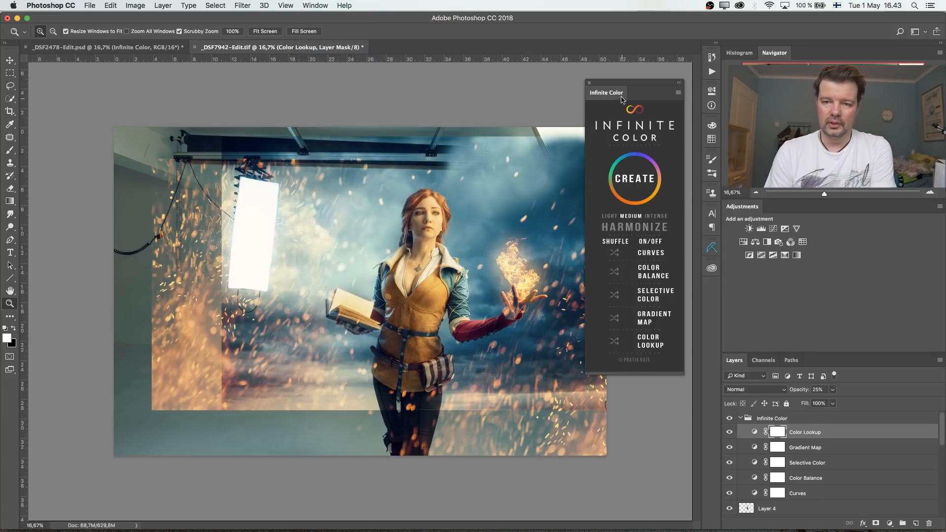
drag(616, 87, 712, 290)
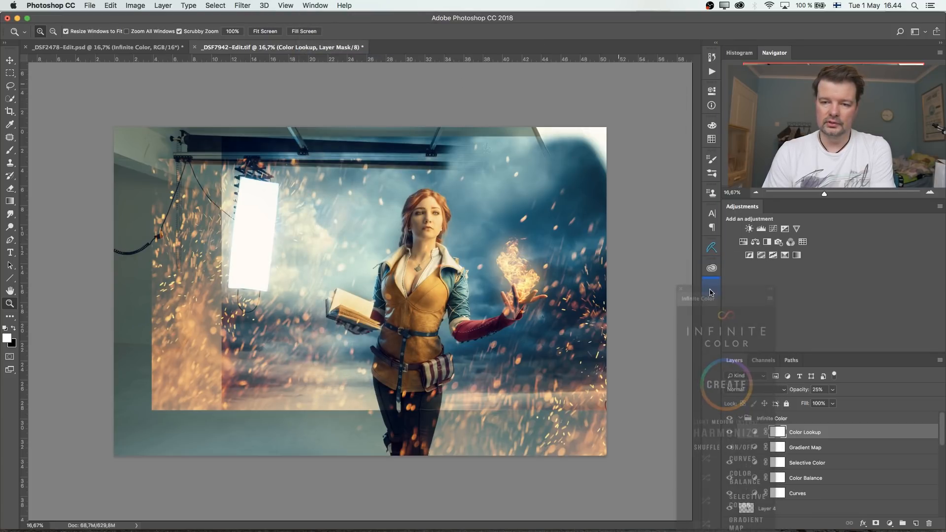